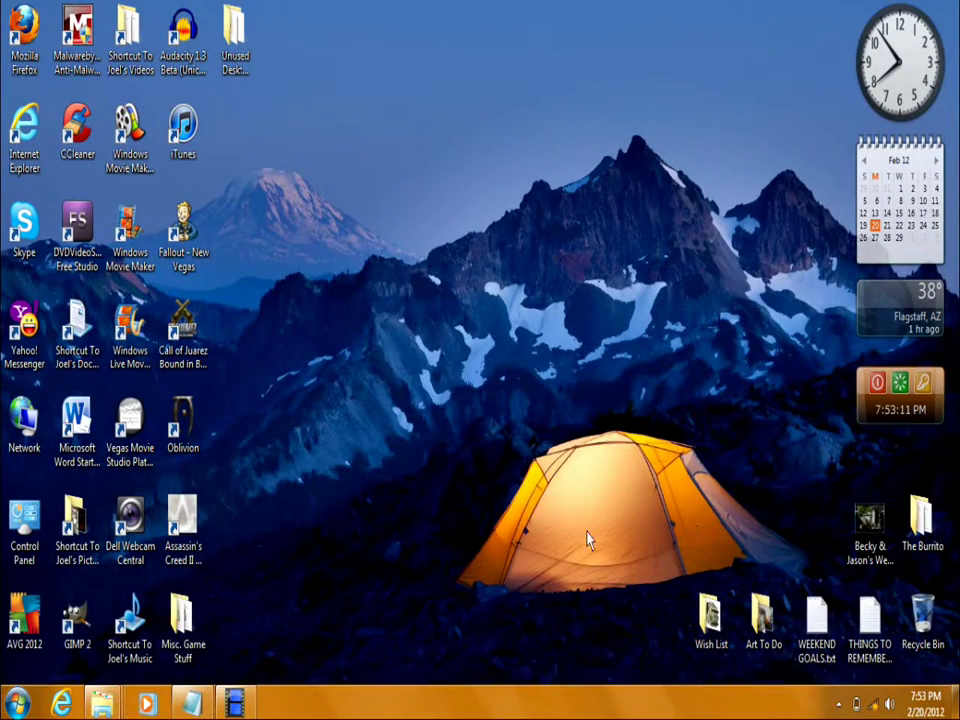
Step: From the Joel folder, view both watermarked spider JPEGs in Photo Viewer, then close it
mouse_move(102, 703)
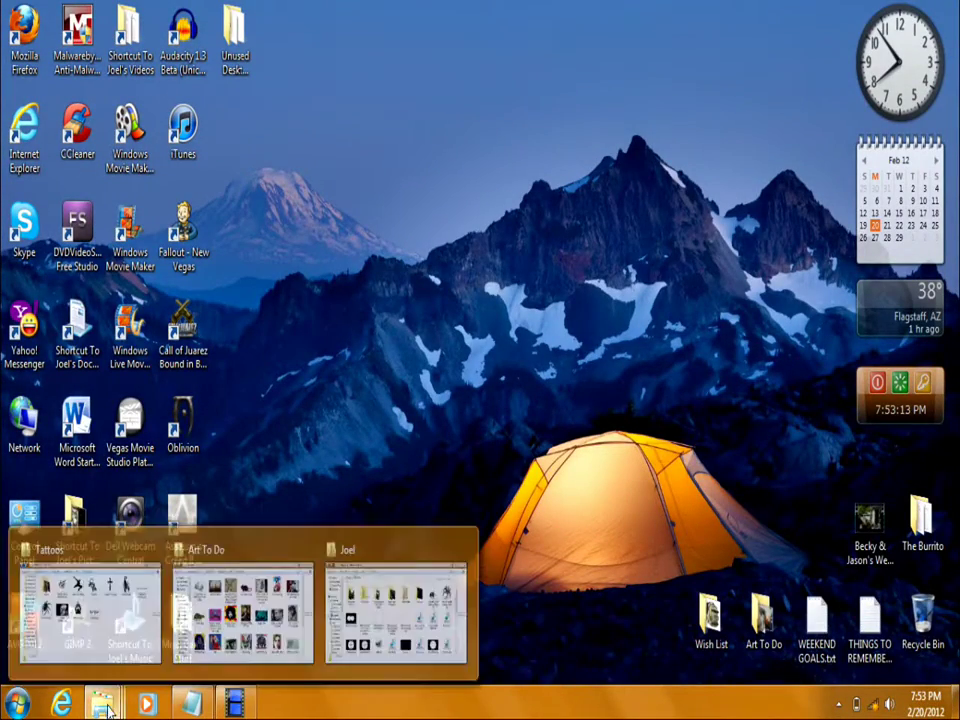
click(415, 605)
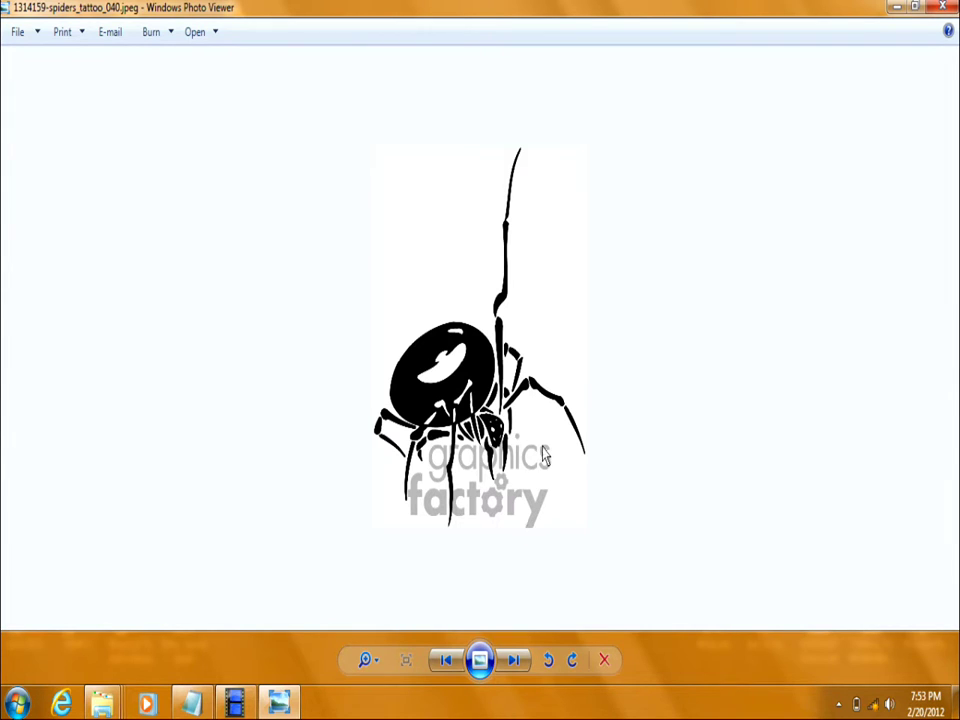
key(Right)
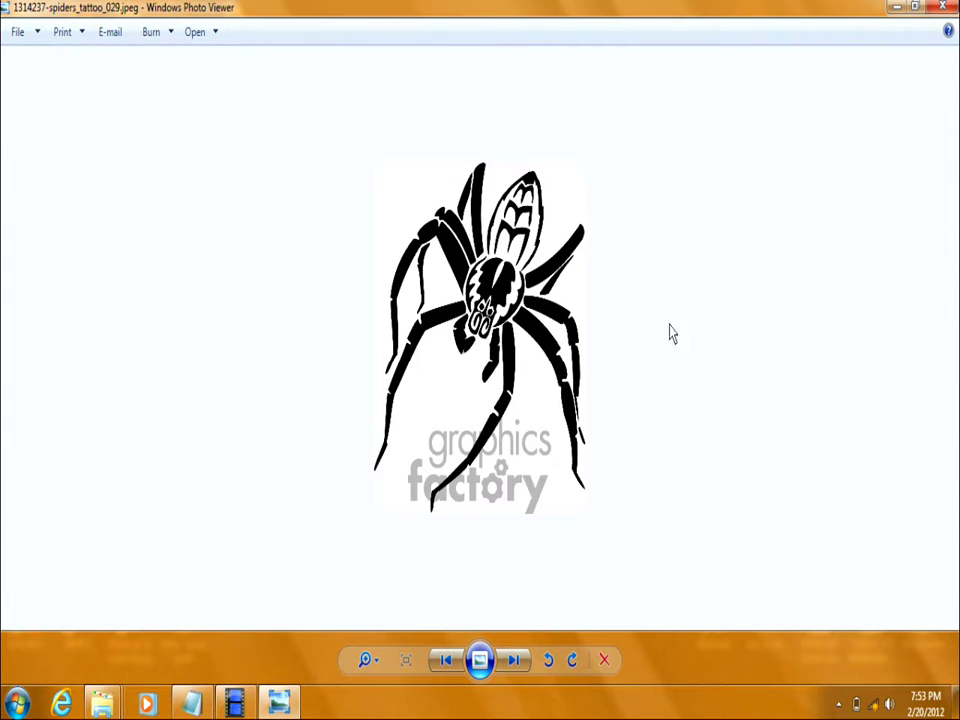
click(942, 6)
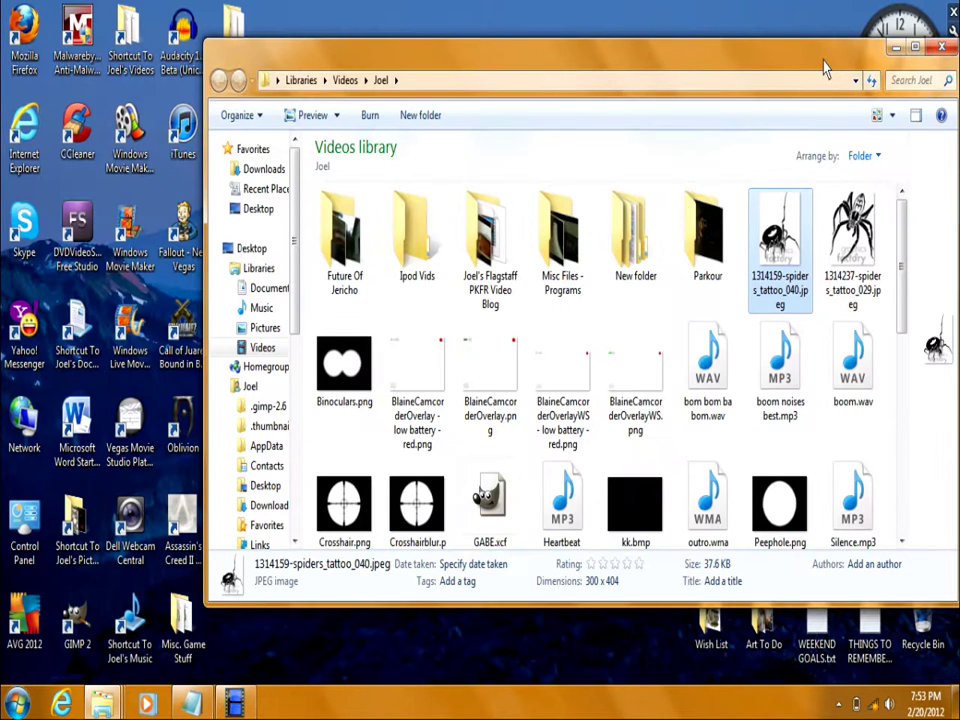
Step: Open 1314159-spiders_tattoo_040.jpeg in GIMP using Edit with GIMP
mouse_move(824, 68)
mouse_down()
mouse_move(806, 64)
mouse_move(814, 58)
mouse_up()
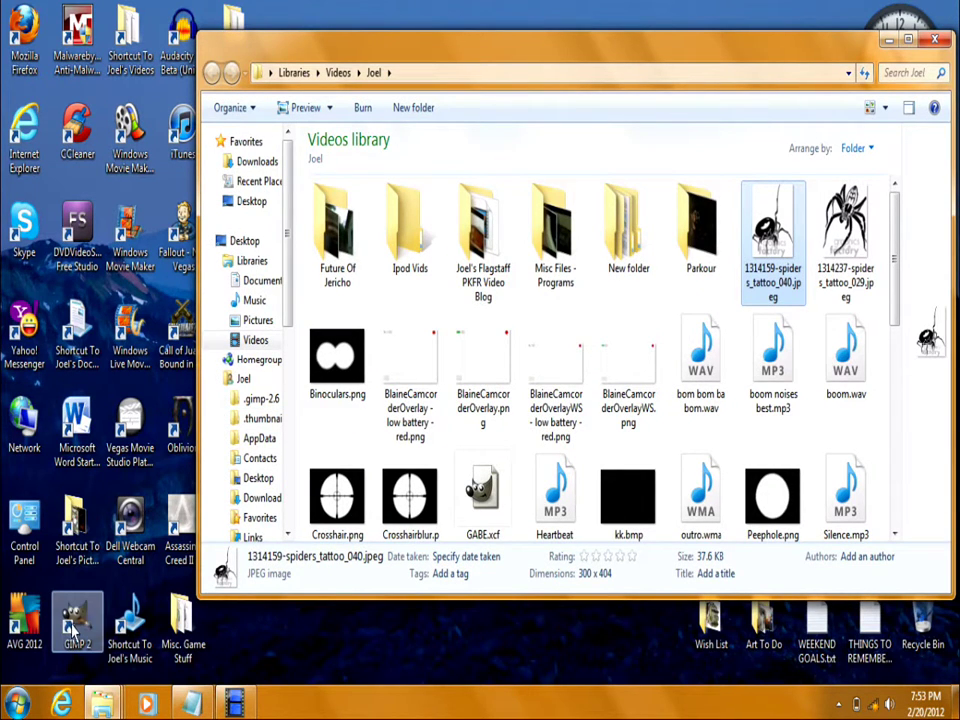
right_click(770, 218)
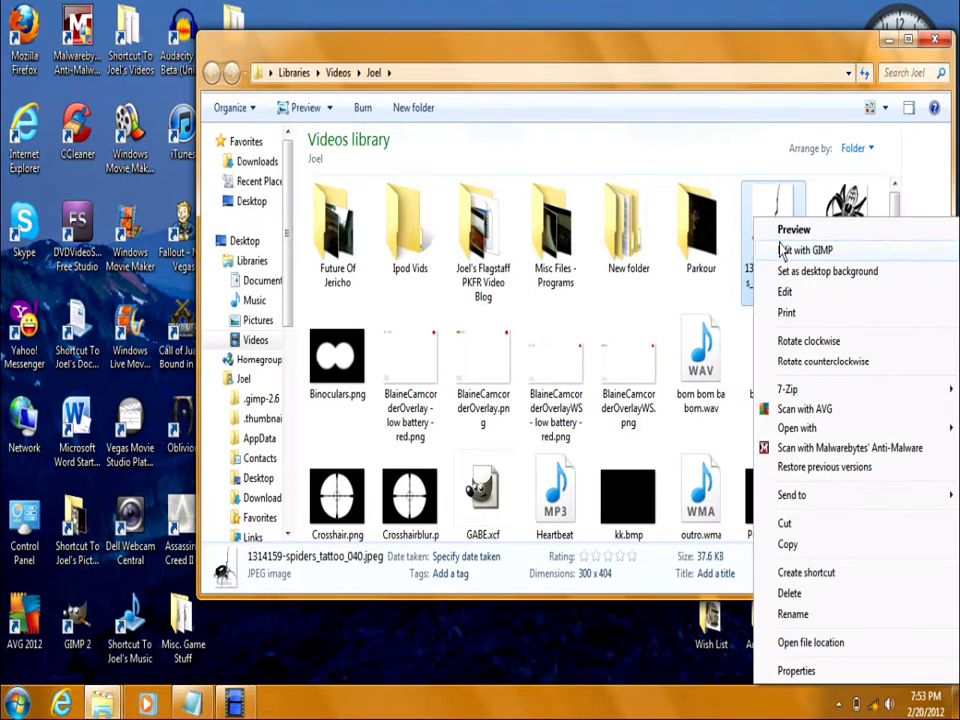
click(783, 249)
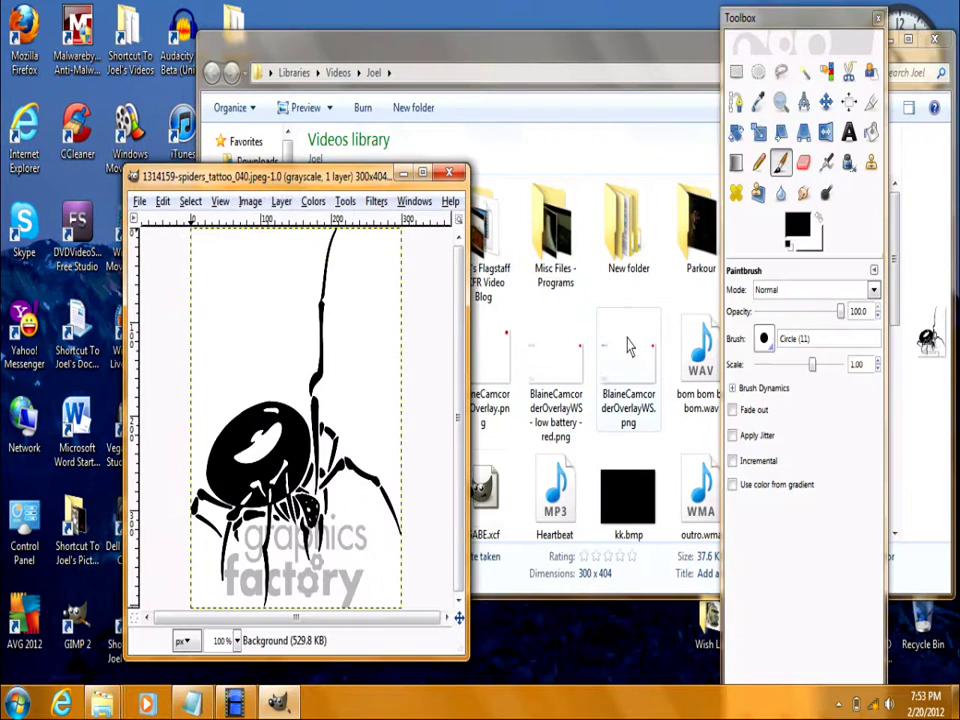
click(314, 202)
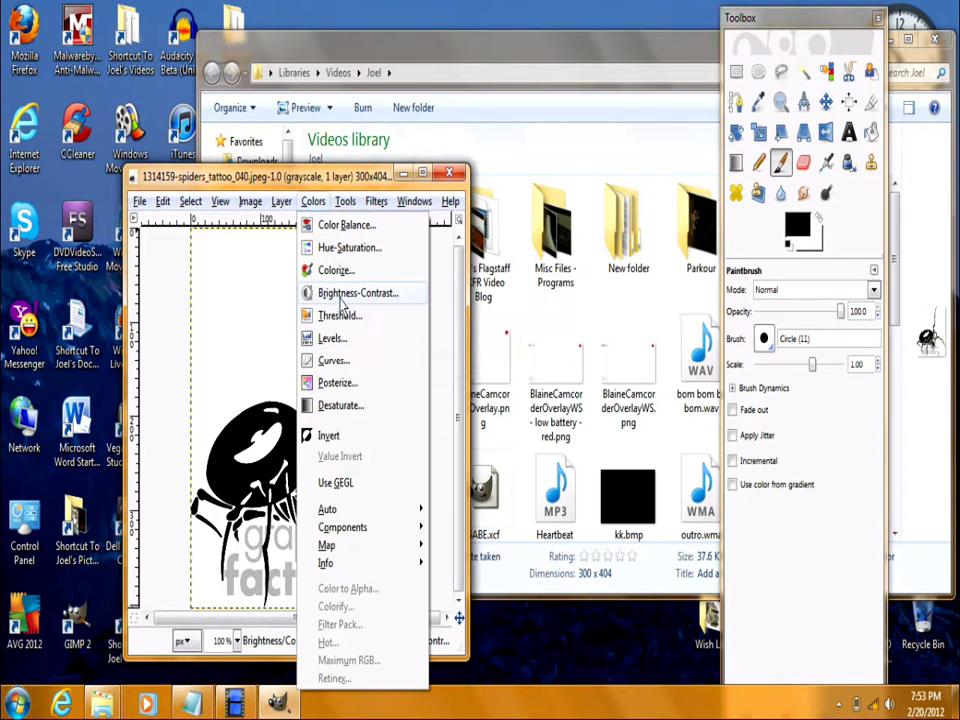
Step: Raise the 040 spider's contrast to about 61 so the grey watermark disappears
click(340, 293)
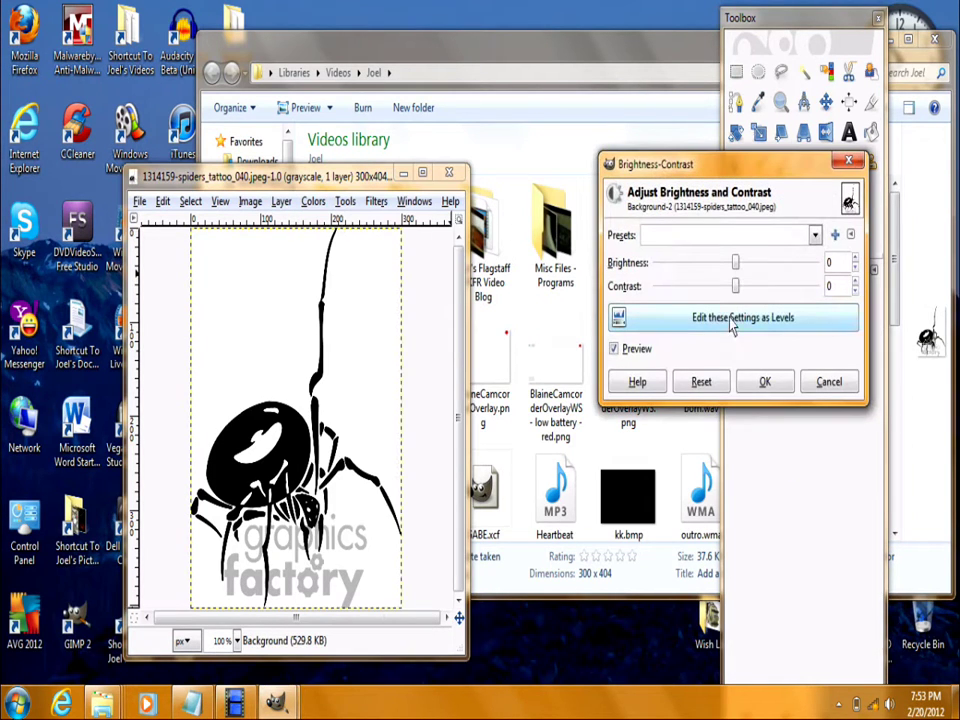
drag(735, 288, 775, 288)
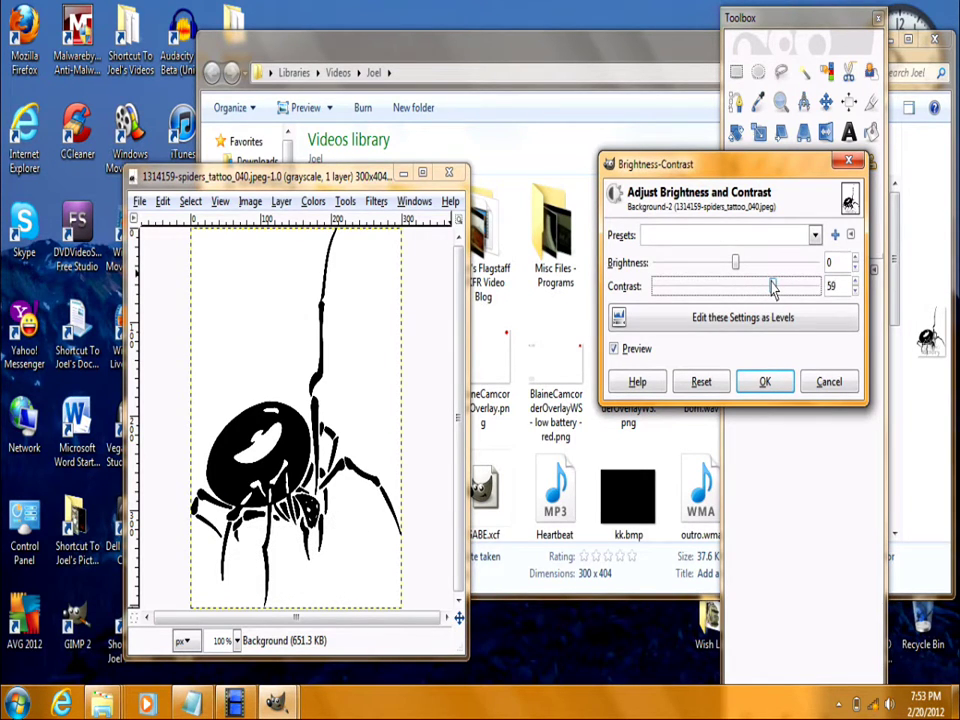
drag(771, 288, 774, 288)
click(777, 380)
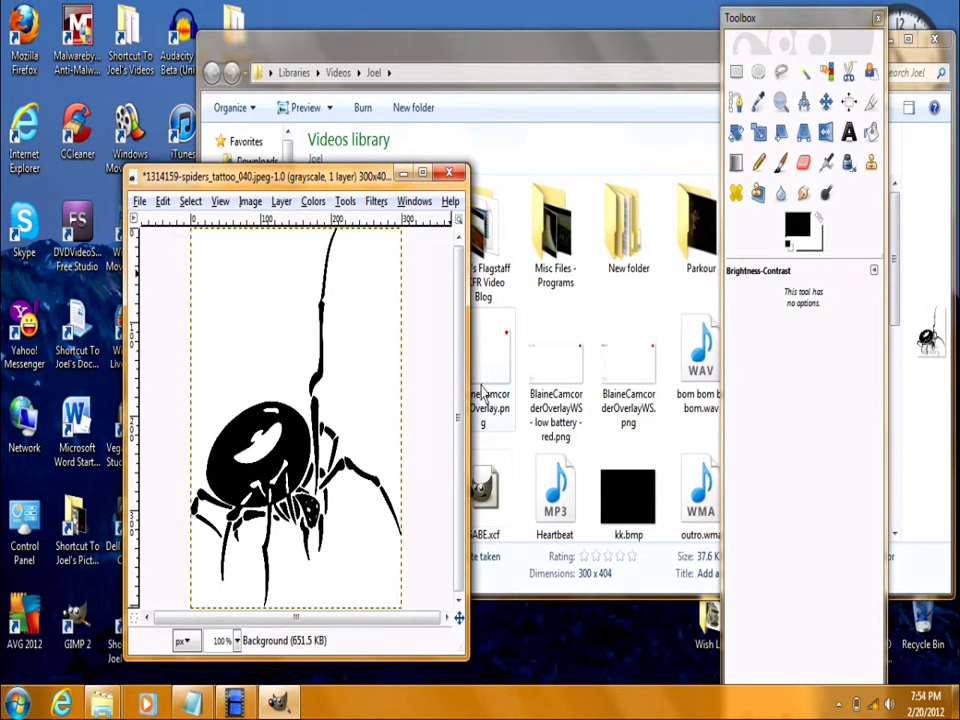
Step: Close the image, saving it over the original JPEG, and view the saved 040 spider
click(448, 172)
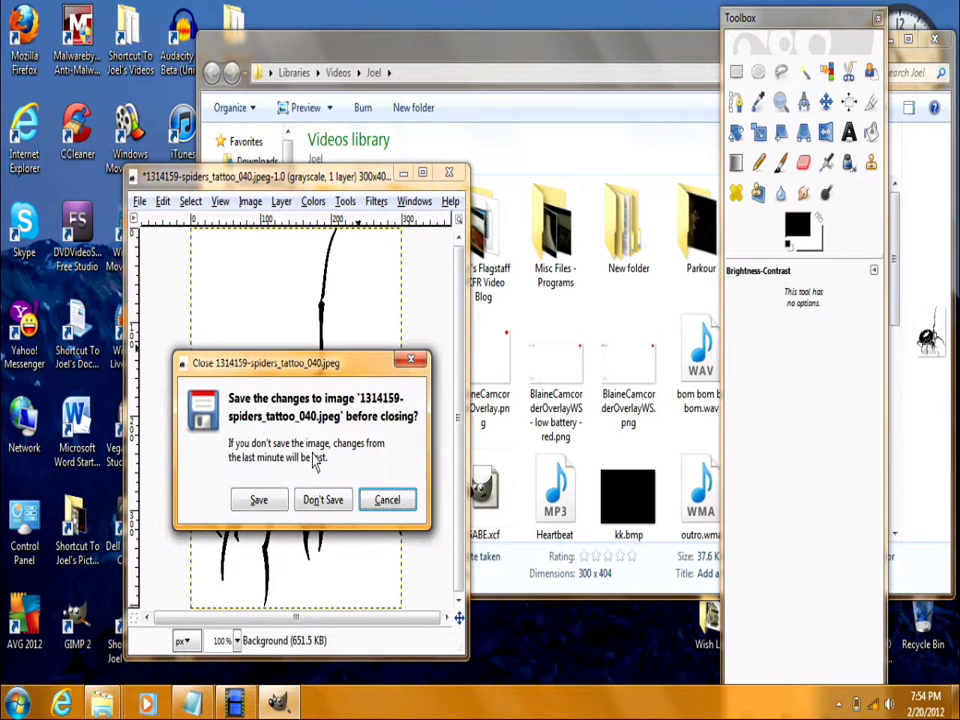
click(279, 499)
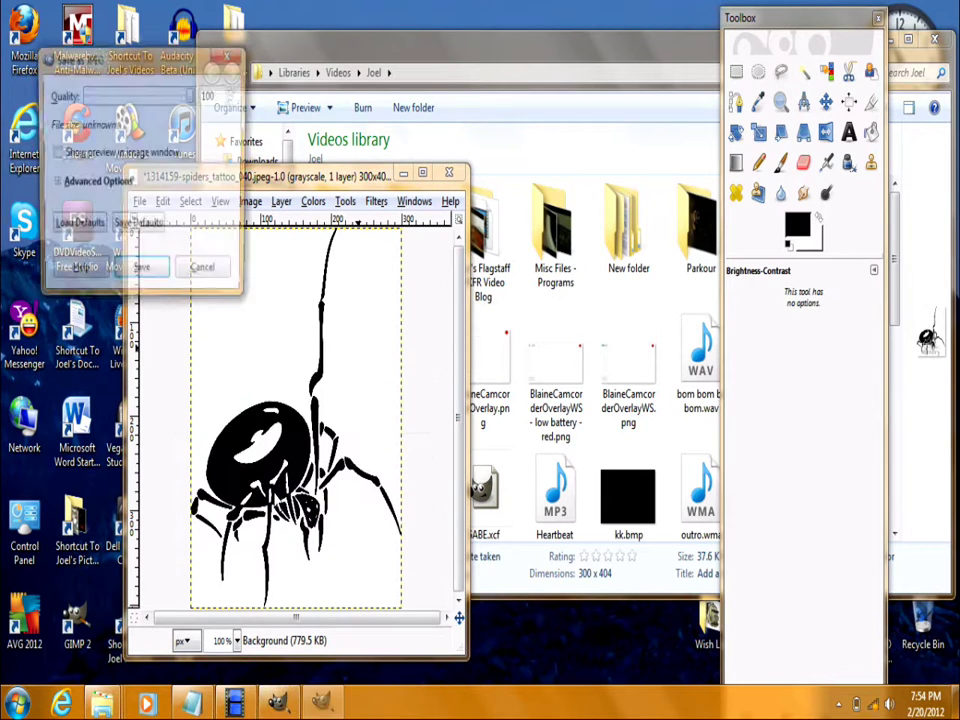
click(141, 274)
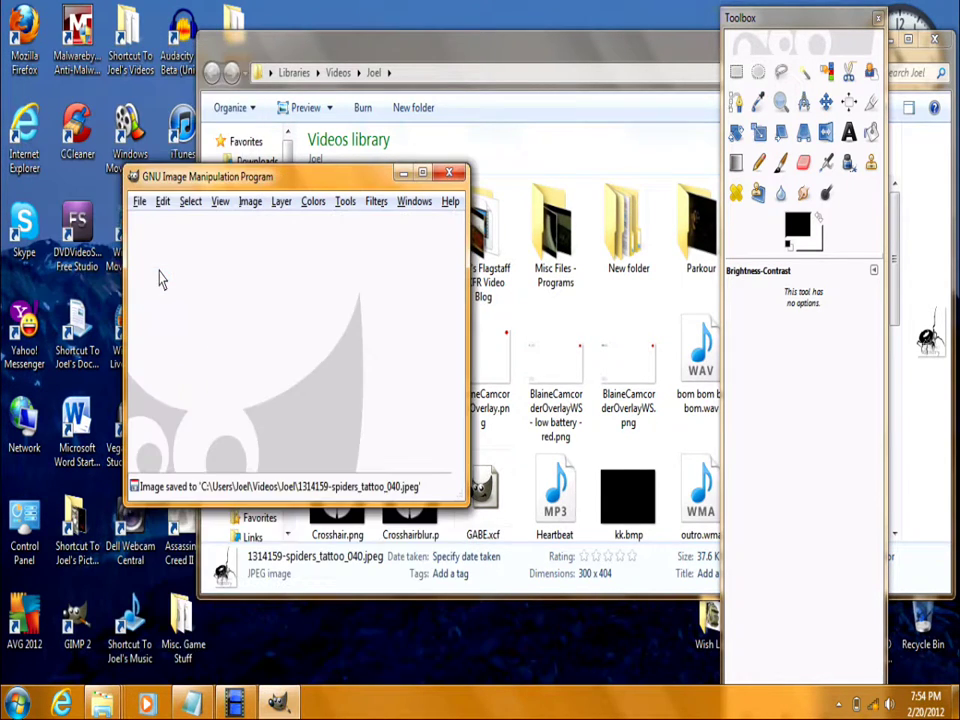
click(611, 71)
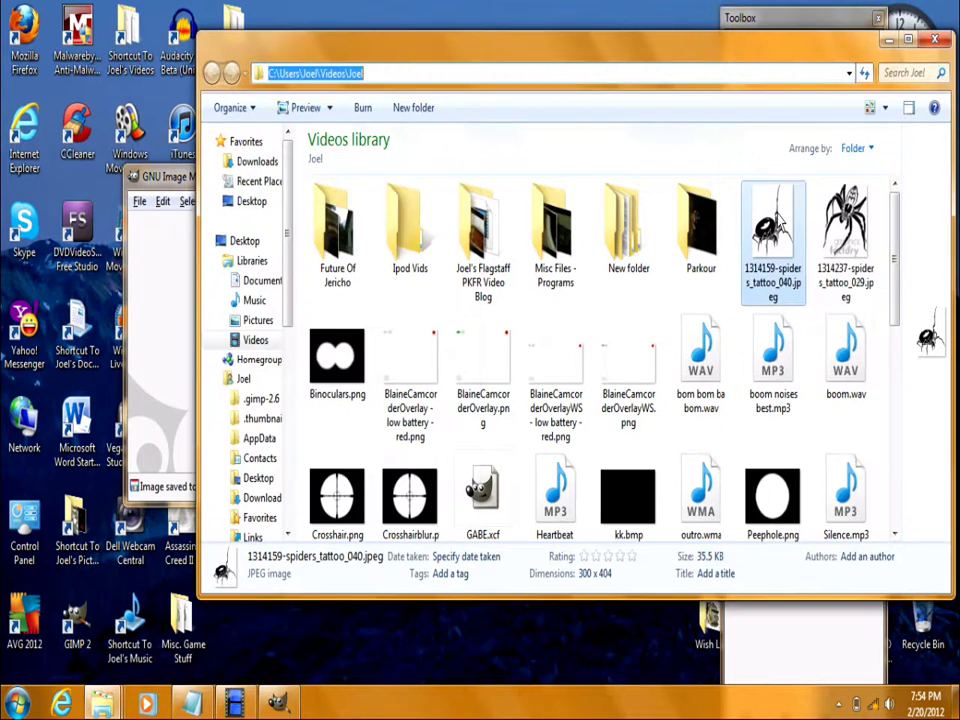
double_click(778, 222)
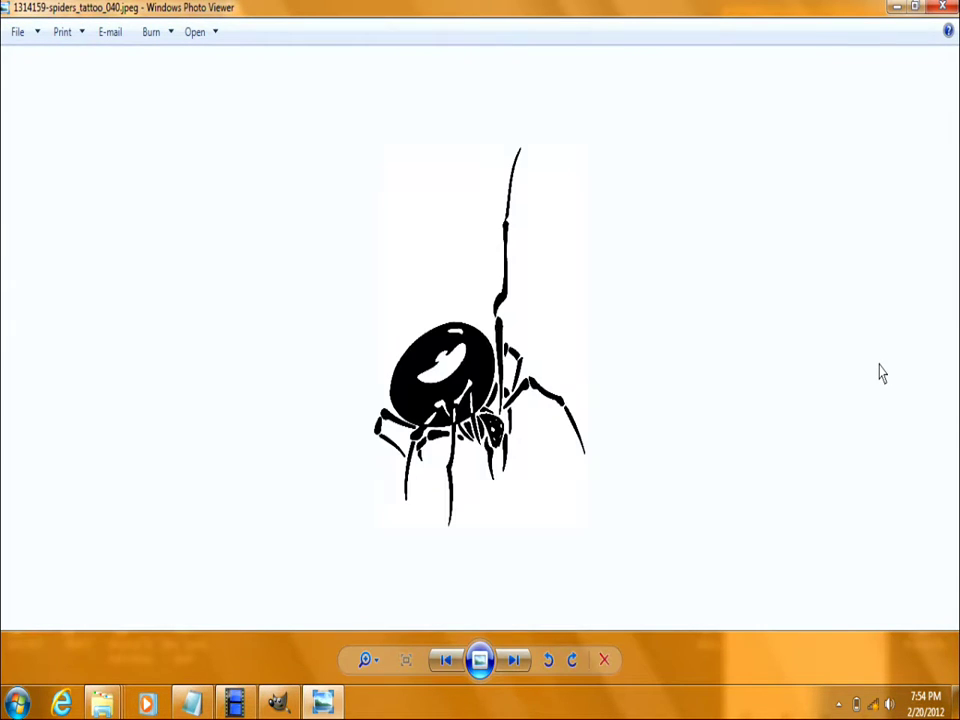
Step: Close the cleaned 040 view, then briefly view the still-watermarked 029 spider in Photo Viewer
click(942, 7)
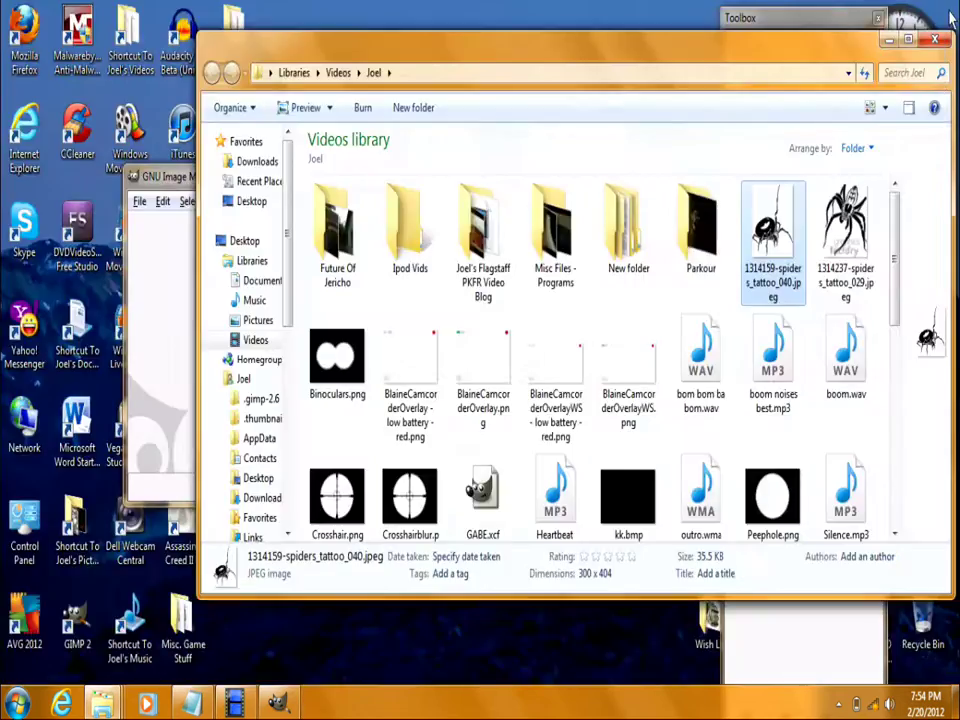
click(826, 236)
double_click(826, 236)
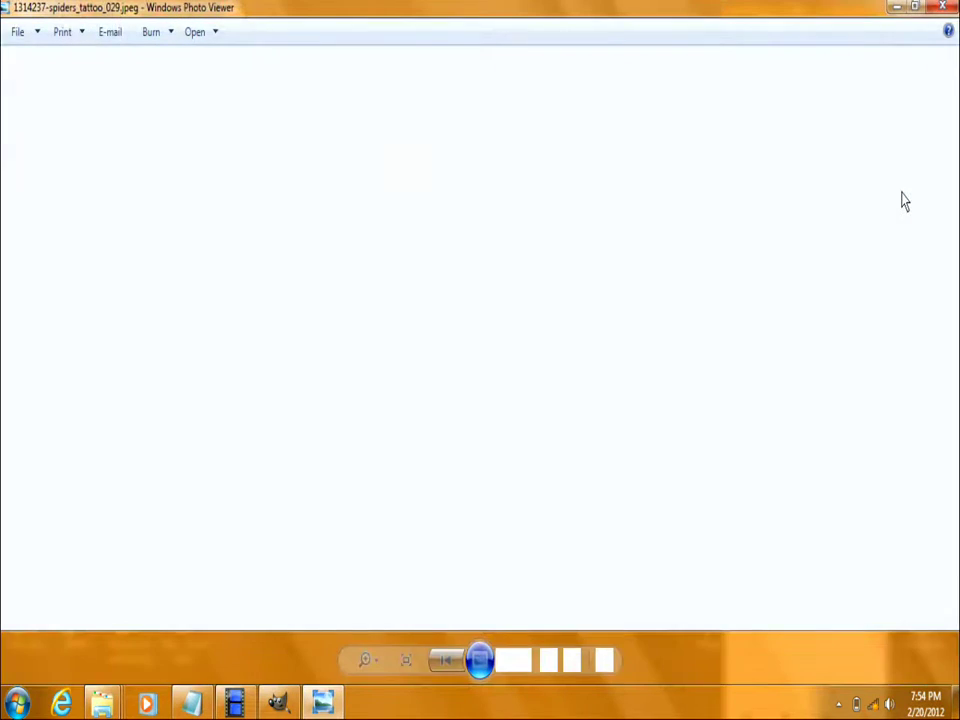
click(942, 7)
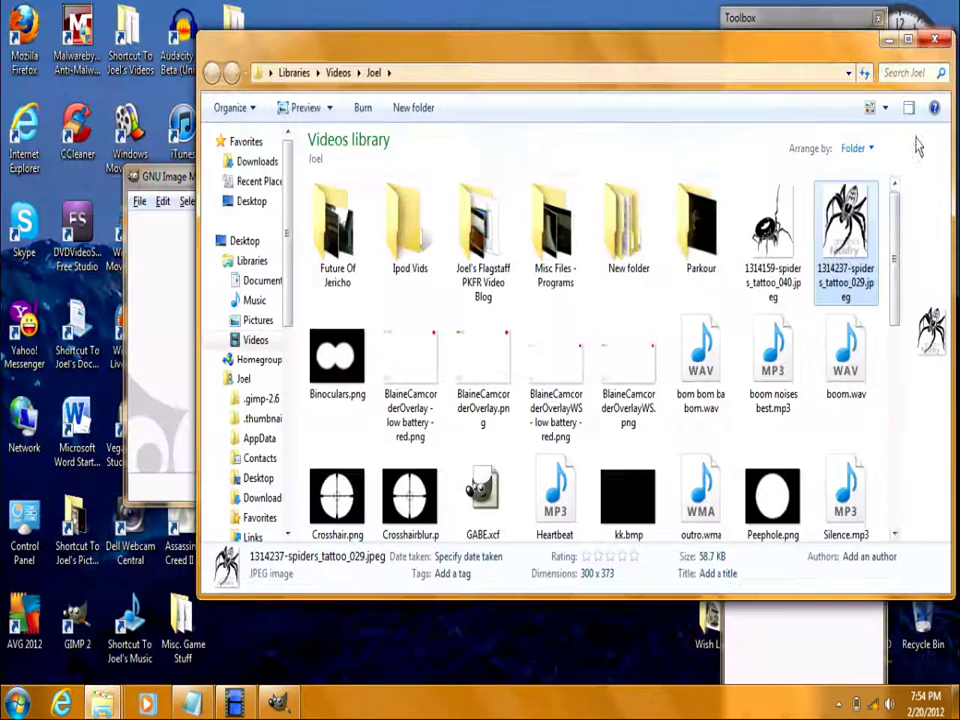
Step: Open 1314237-spiders_tattoo_029.jpeg in GIMP and minimise the Explorer window
right_click(843, 232)
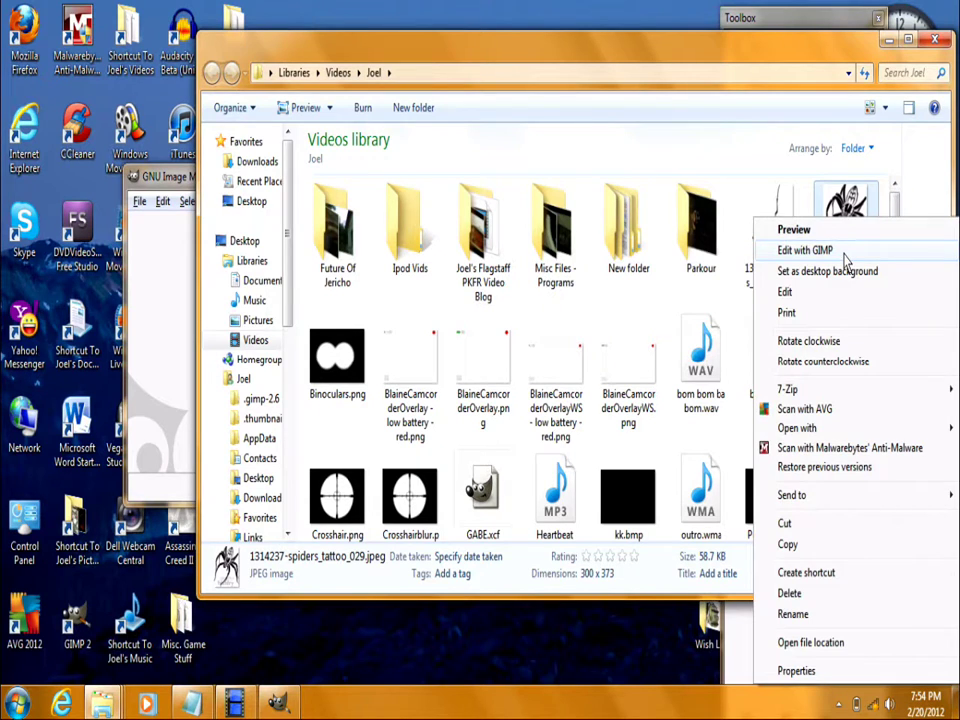
click(805, 250)
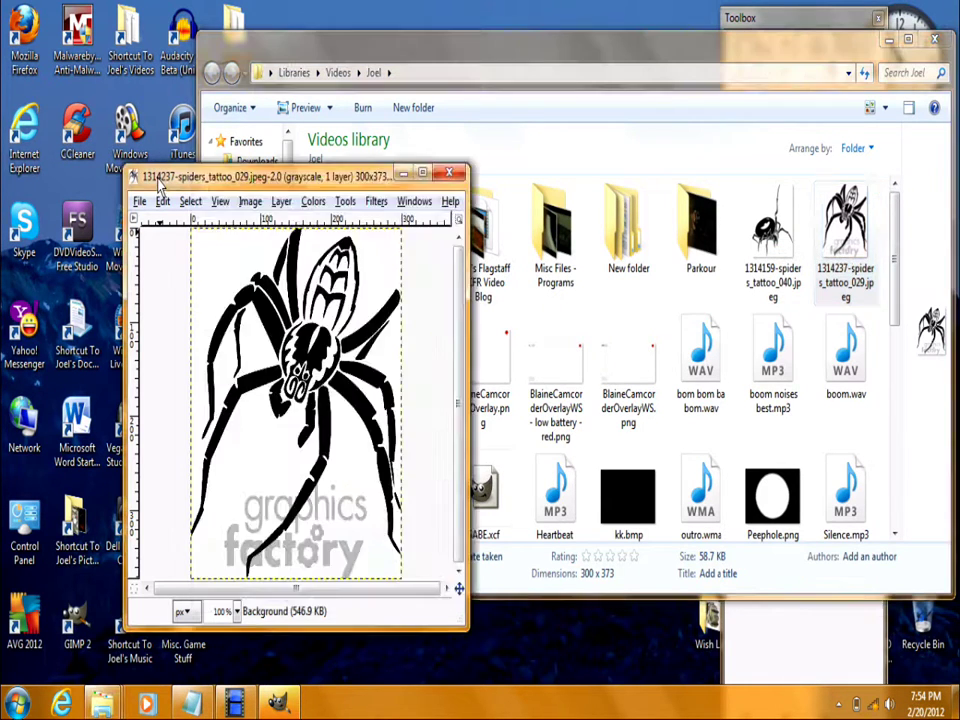
click(887, 39)
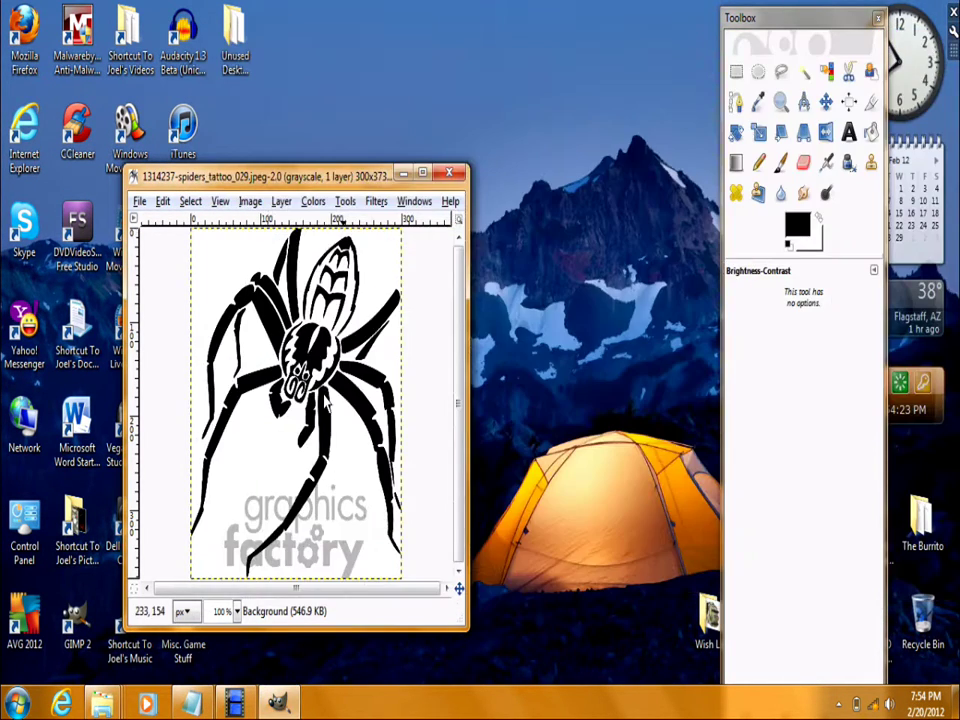
click(316, 204)
Step: Raise the 029 spider's contrast to 59 so the grey watermark vanishes
click(369, 292)
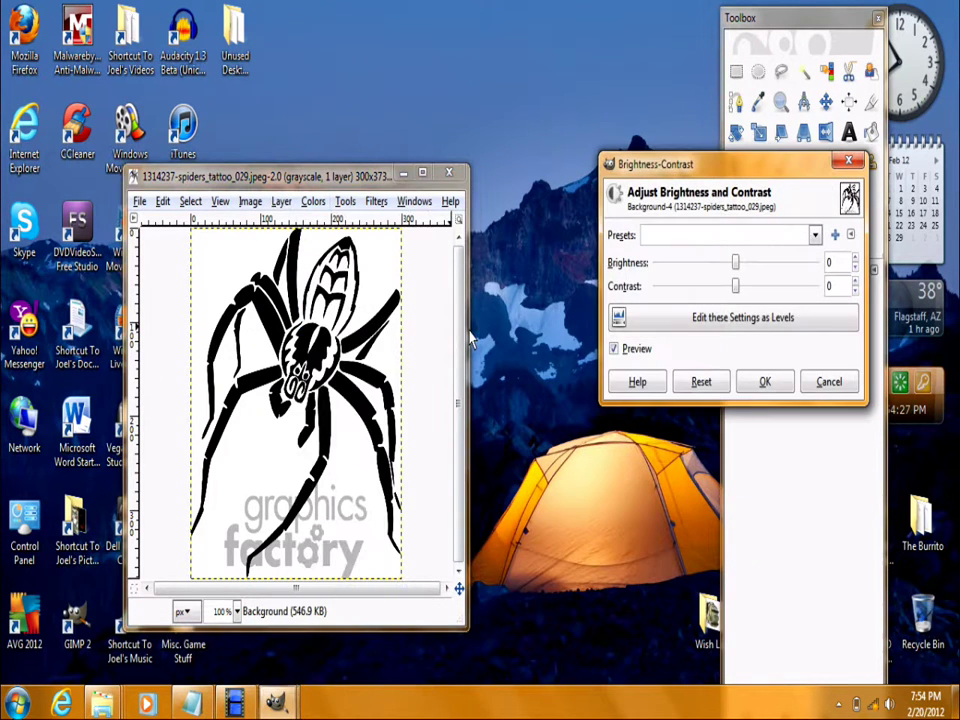
drag(735, 286, 778, 293)
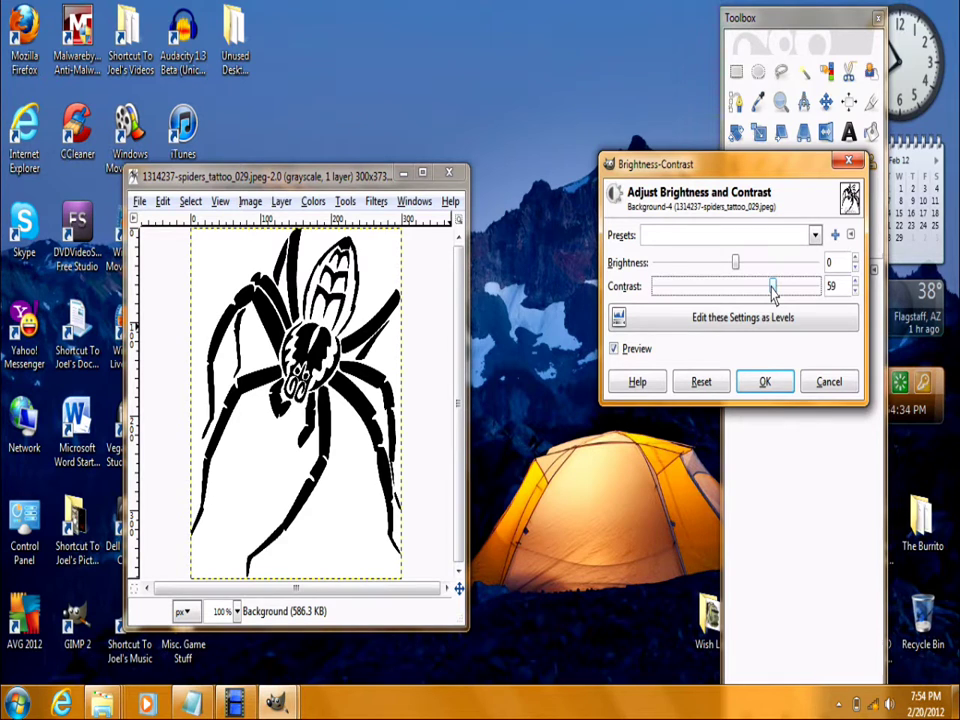
click(772, 384)
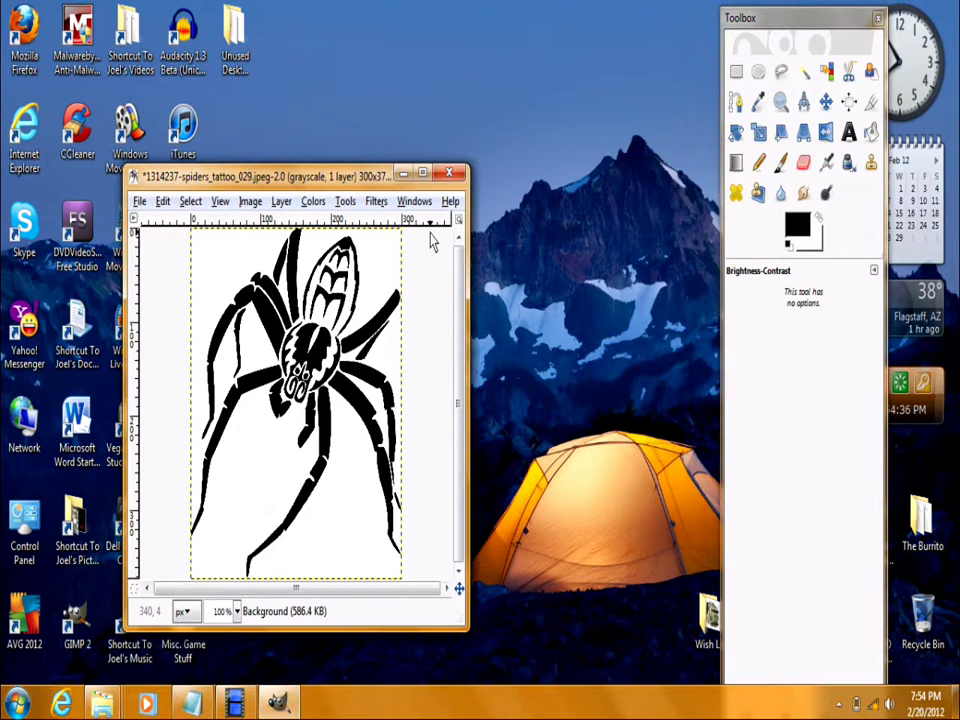
Step: Close the 029 image, saving it over the original JPEG, and view spider 040 in Photo Viewer
key(ctrl+w)
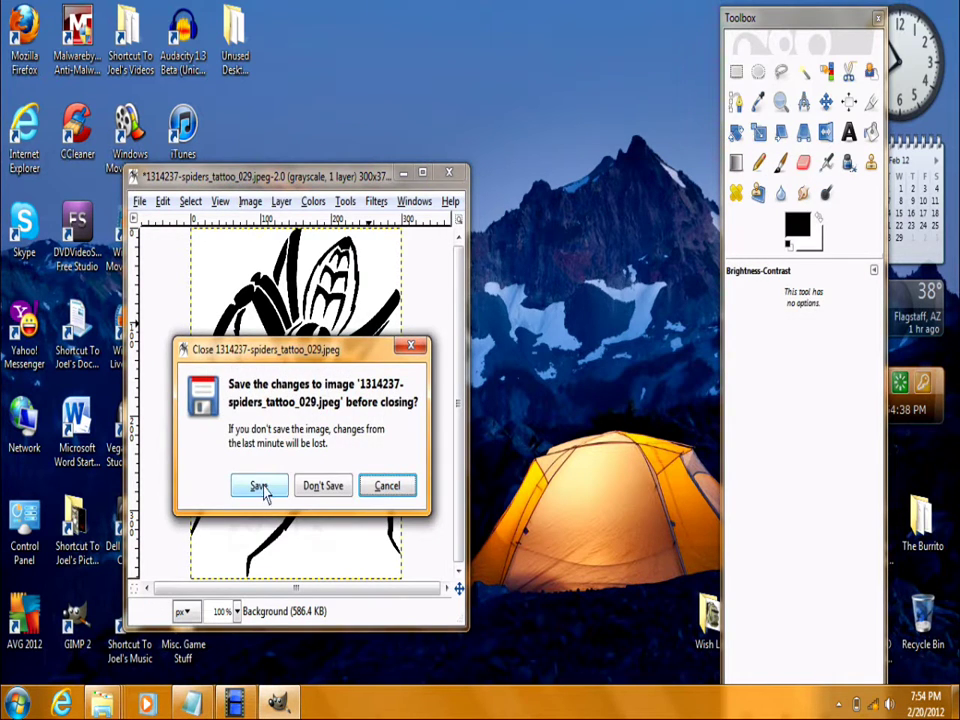
click(259, 486)
click(206, 346)
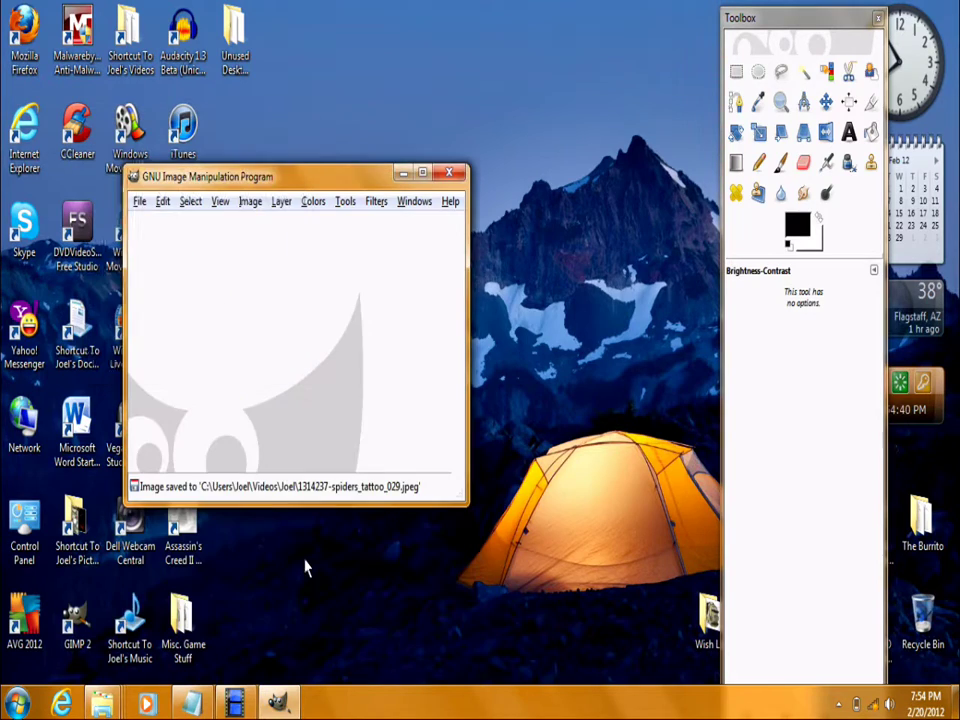
mouse_move(102, 703)
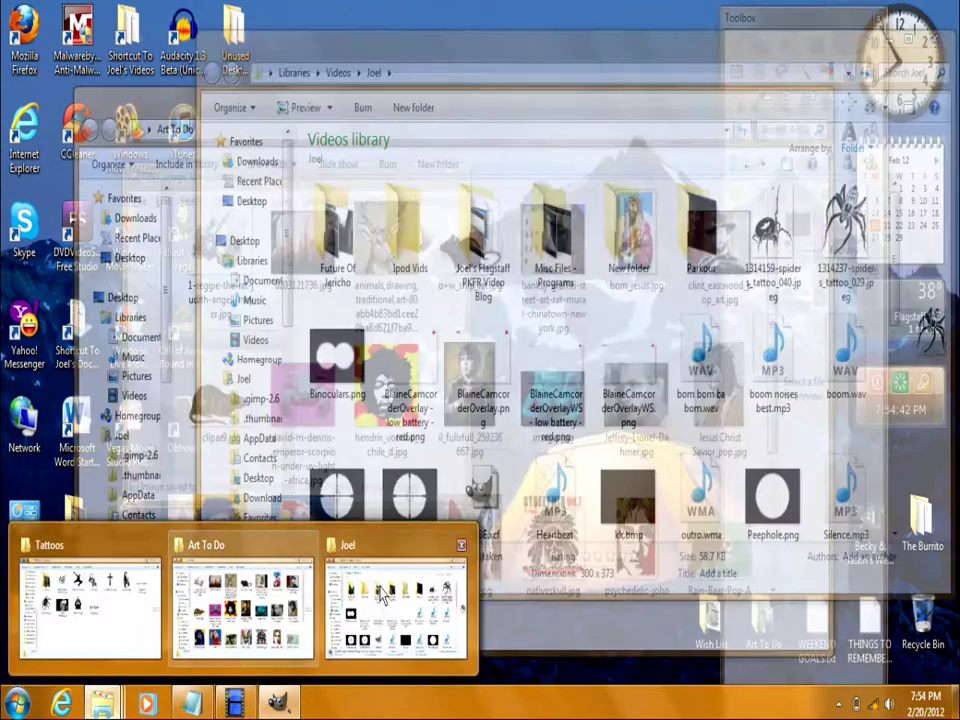
click(386, 591)
double_click(765, 200)
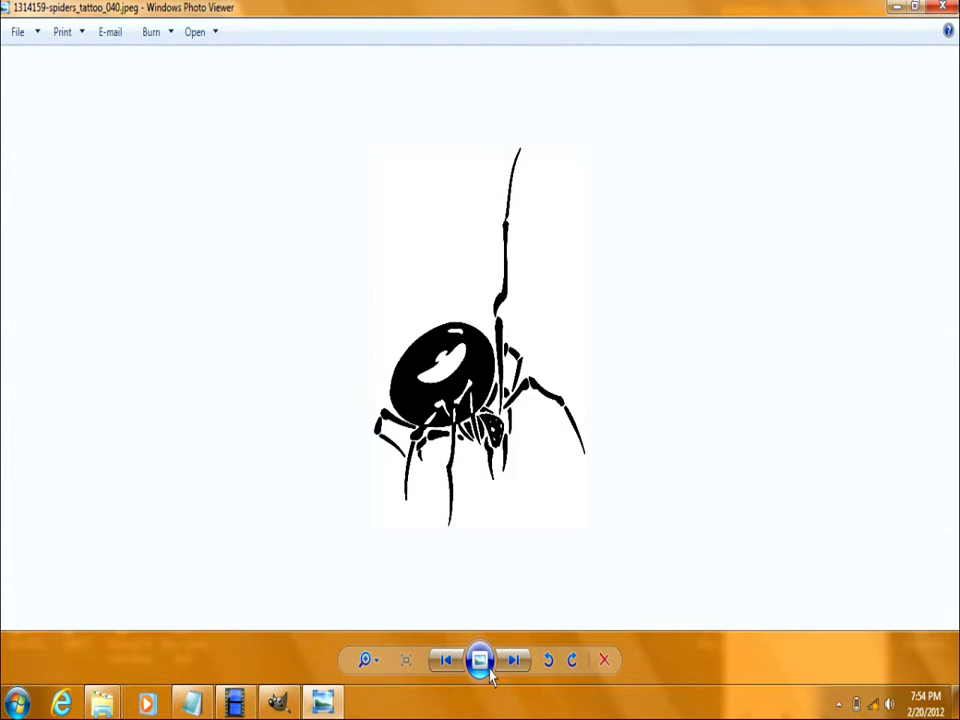
click(373, 665)
drag(373, 656, 373, 636)
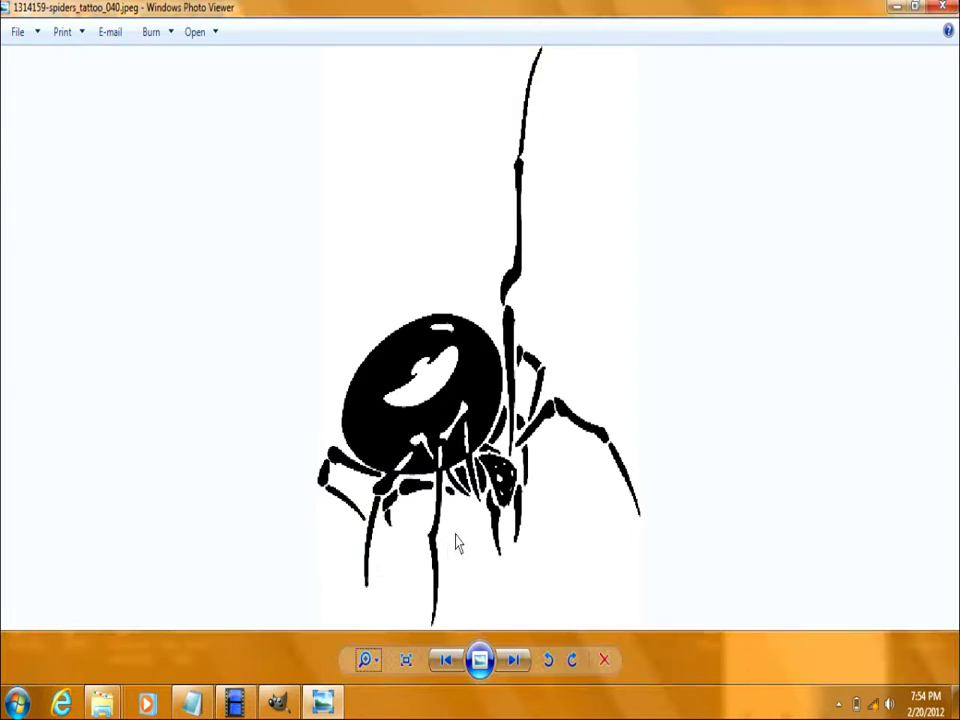
click(516, 661)
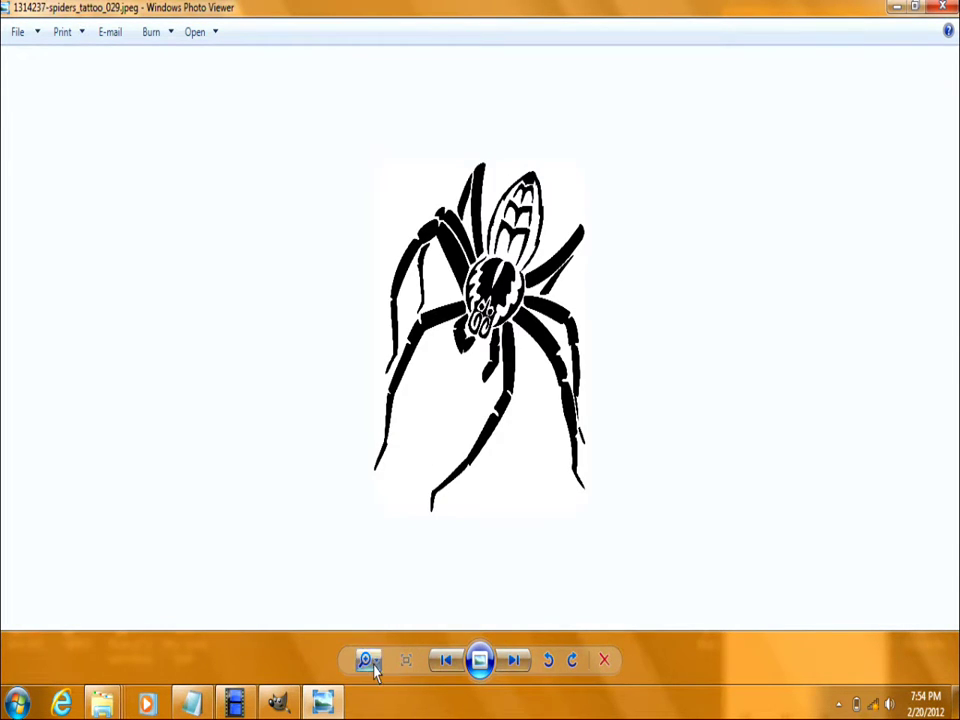
drag(375, 672, 366, 648)
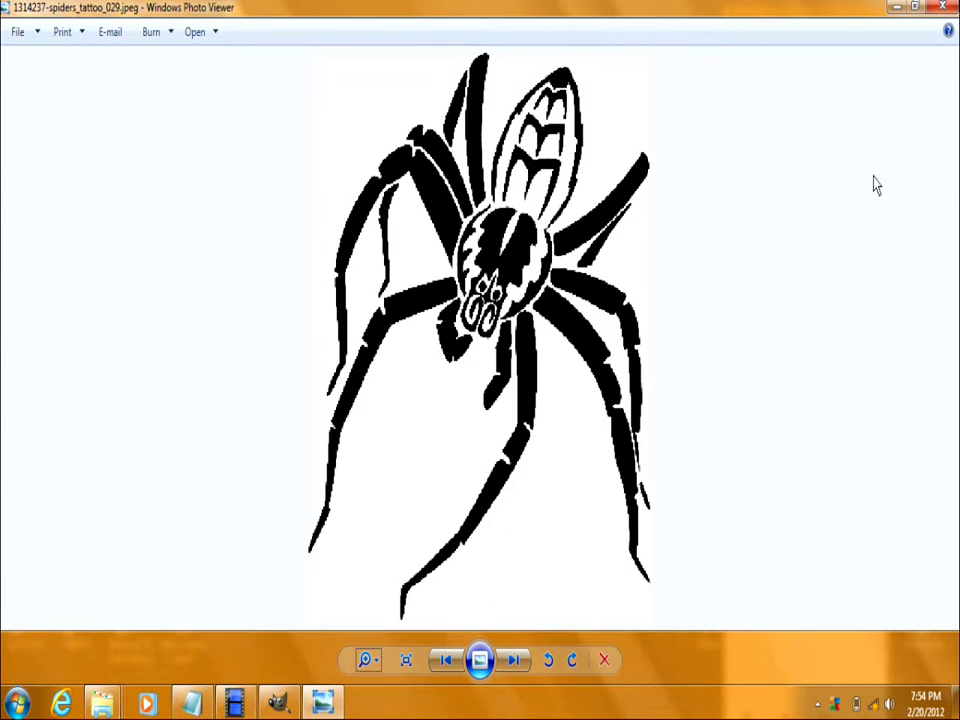
click(950, 8)
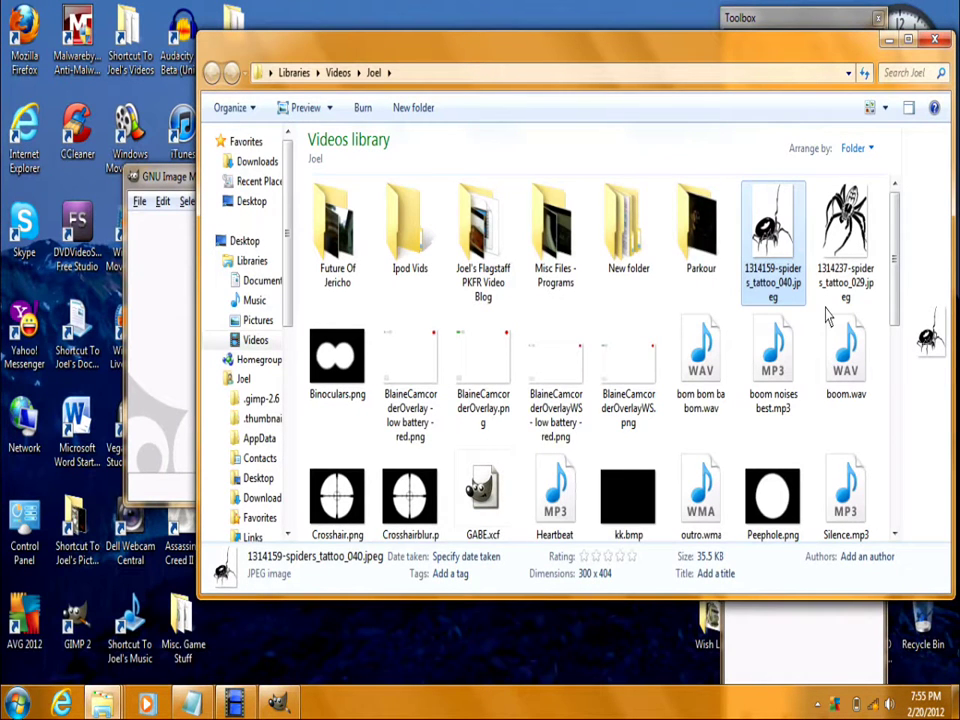
Step: Reopen the cleaned 040 spider in GIMP, shift its window right, and minimise Explorer
right_click(785, 250)
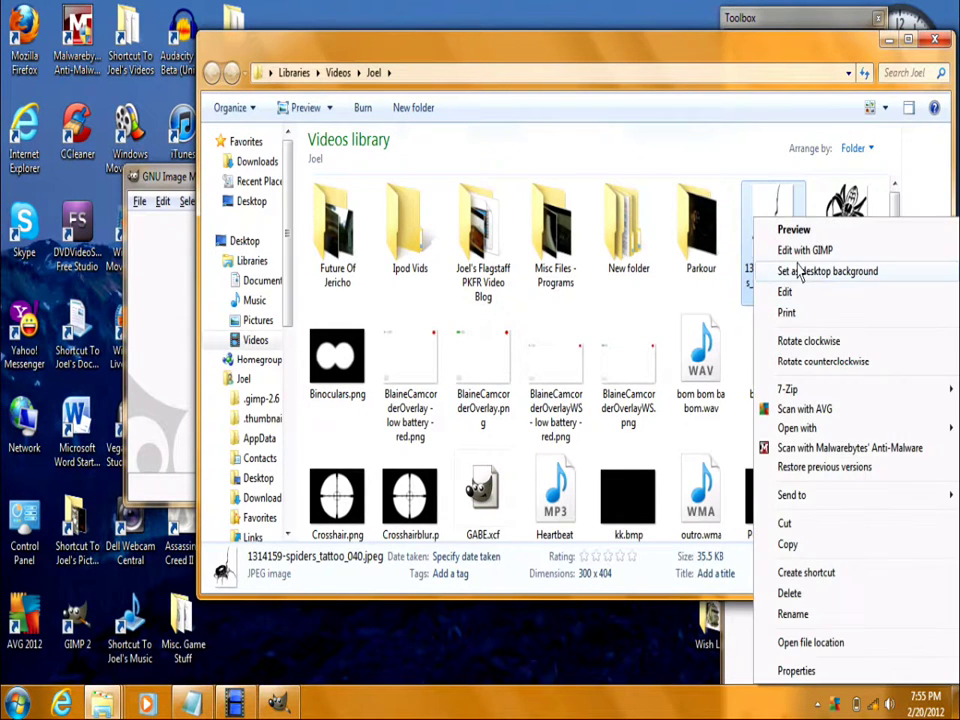
click(797, 248)
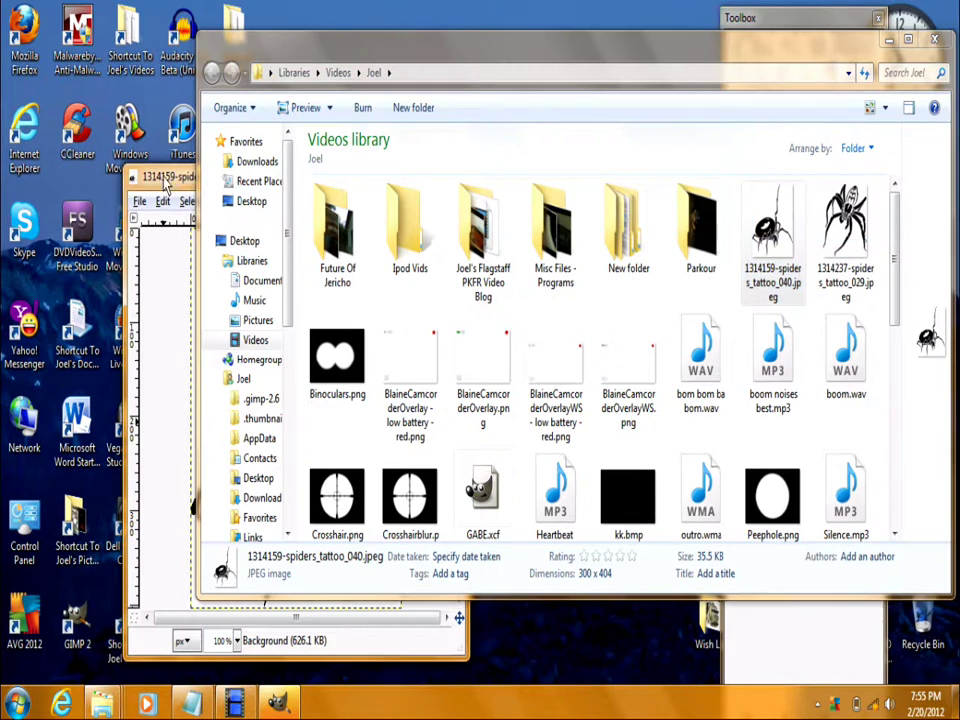
drag(178, 176, 368, 181)
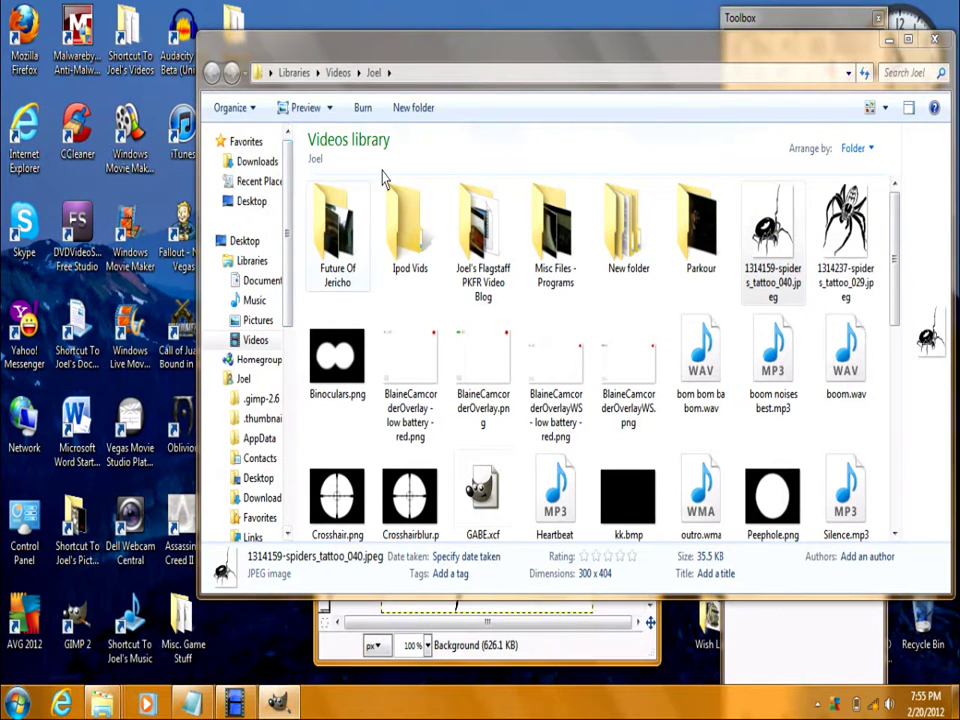
click(888, 39)
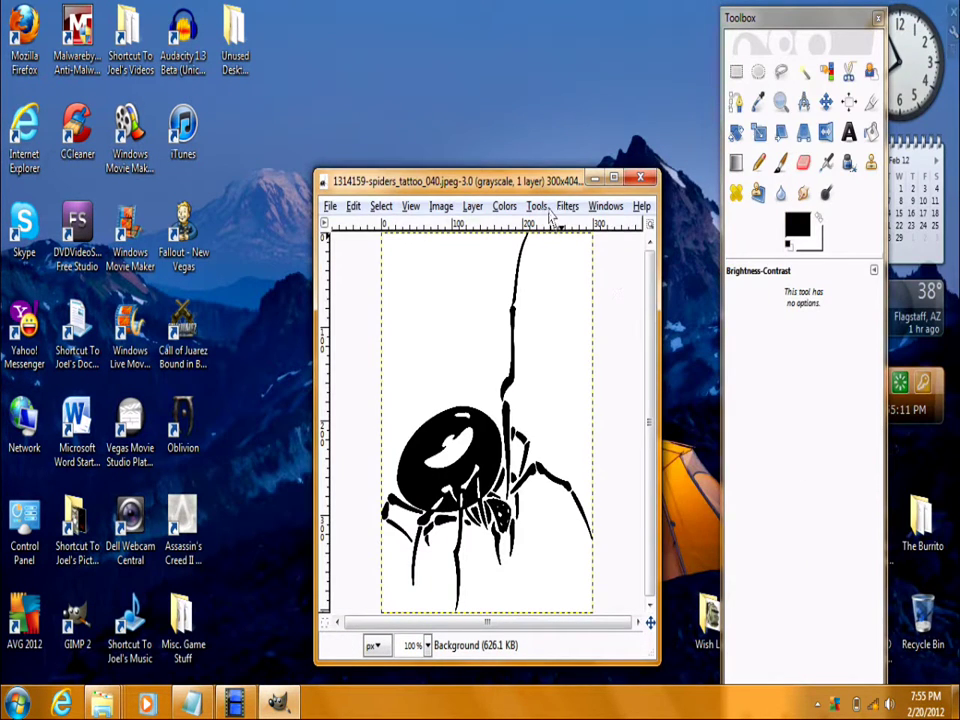
Step: Apply a Gaussian blur with 1.0 px horizontal and vertical radius to the 040 spider
click(567, 206)
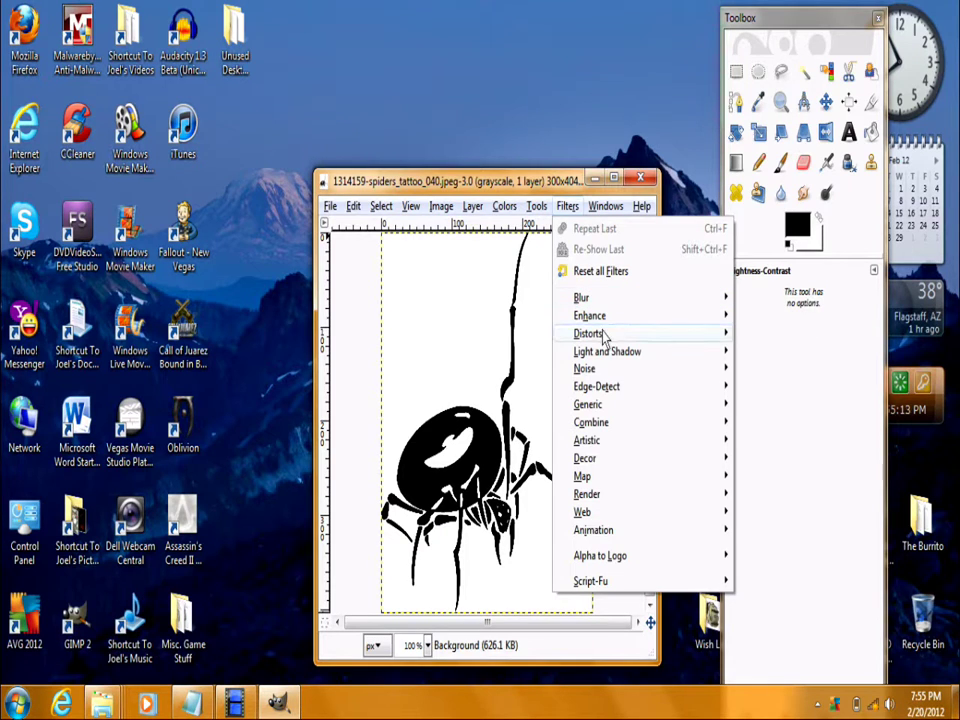
mouse_move(666, 306)
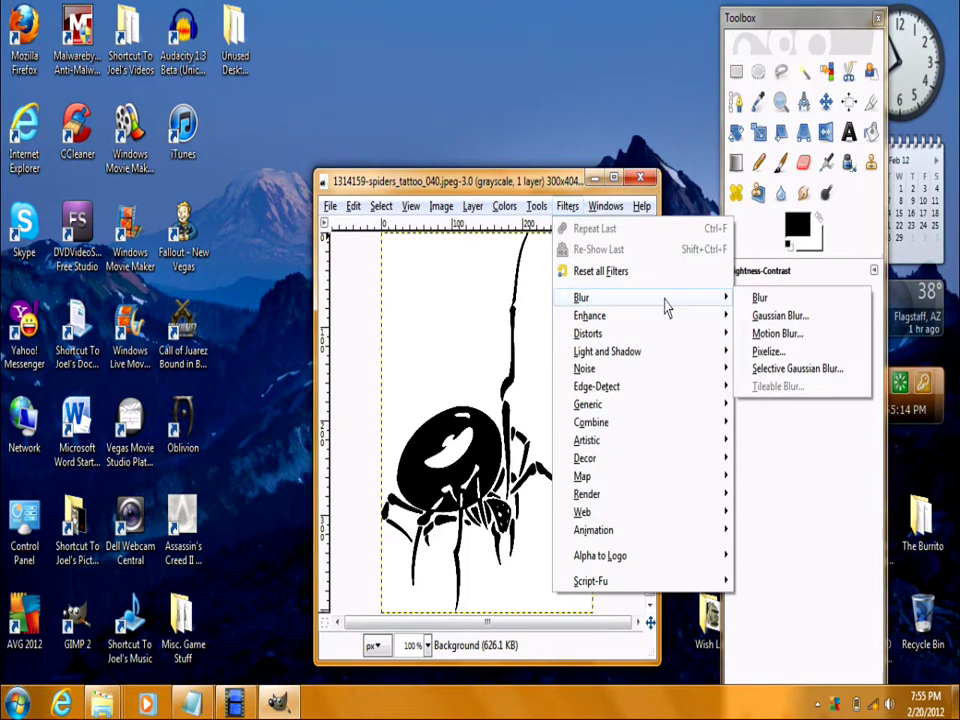
click(741, 316)
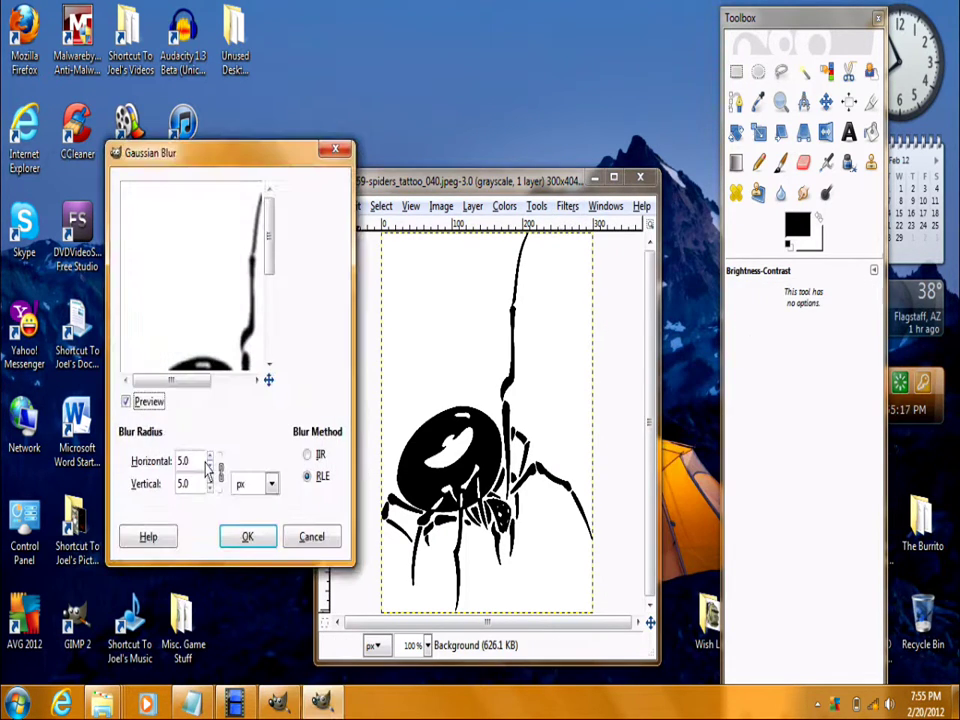
scroll(208, 477, down, 3)
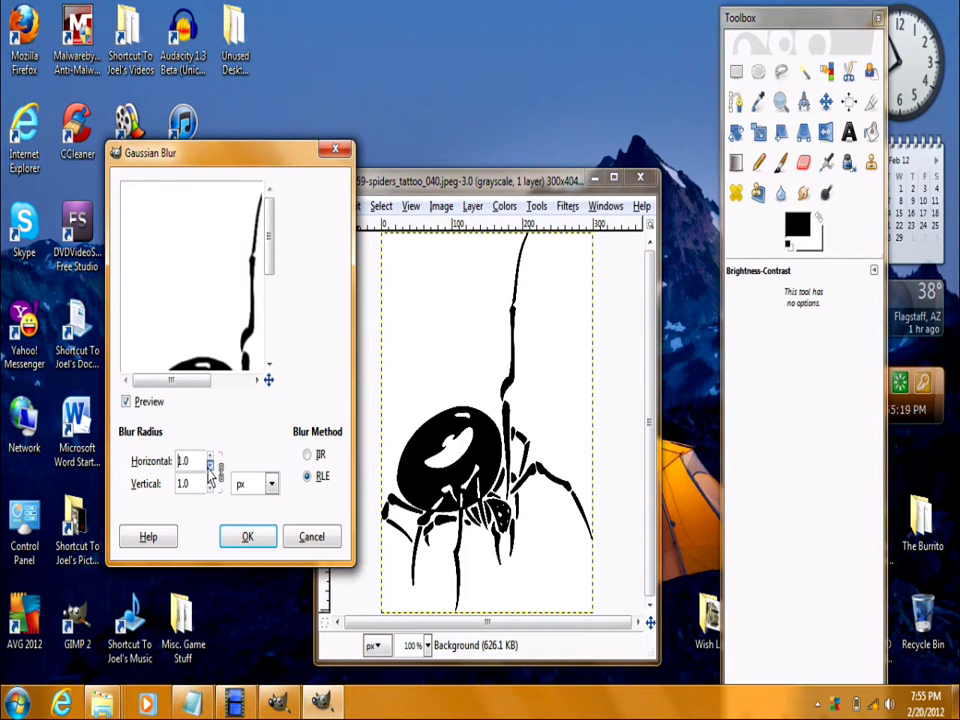
click(242, 540)
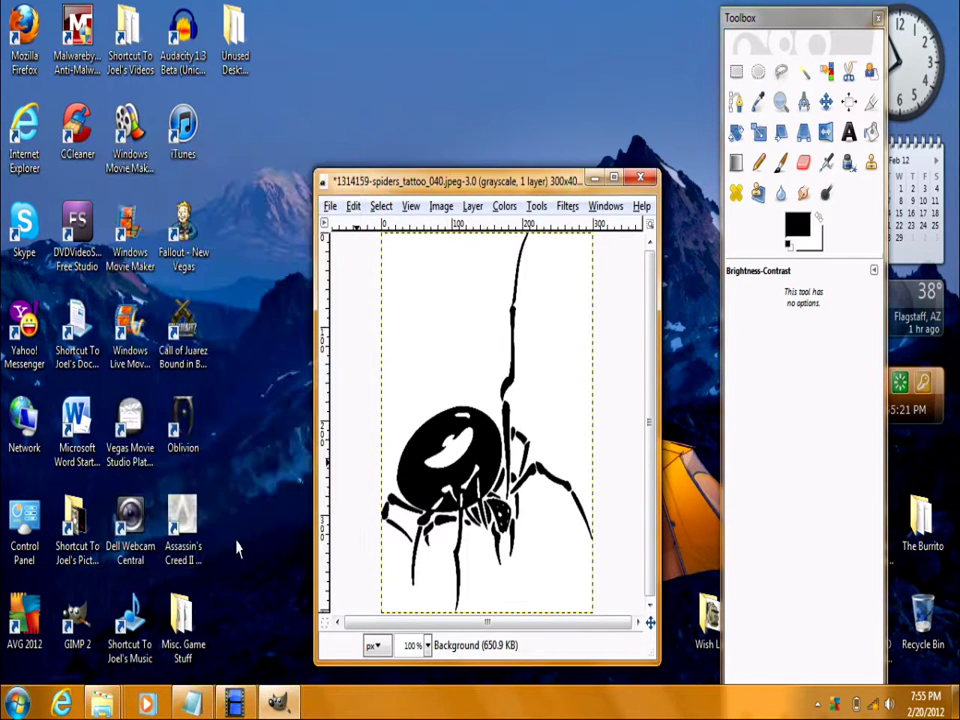
click(504, 206)
Step: Give the blurred 040 spider a slight contrast boost with Brightness-Contrast
click(556, 298)
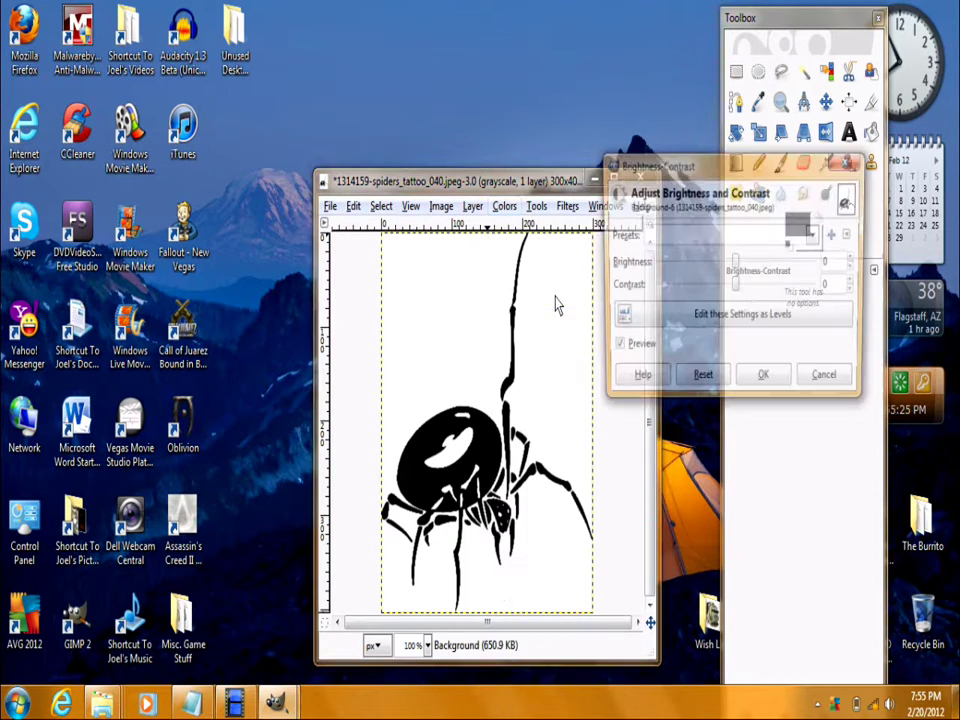
click(737, 286)
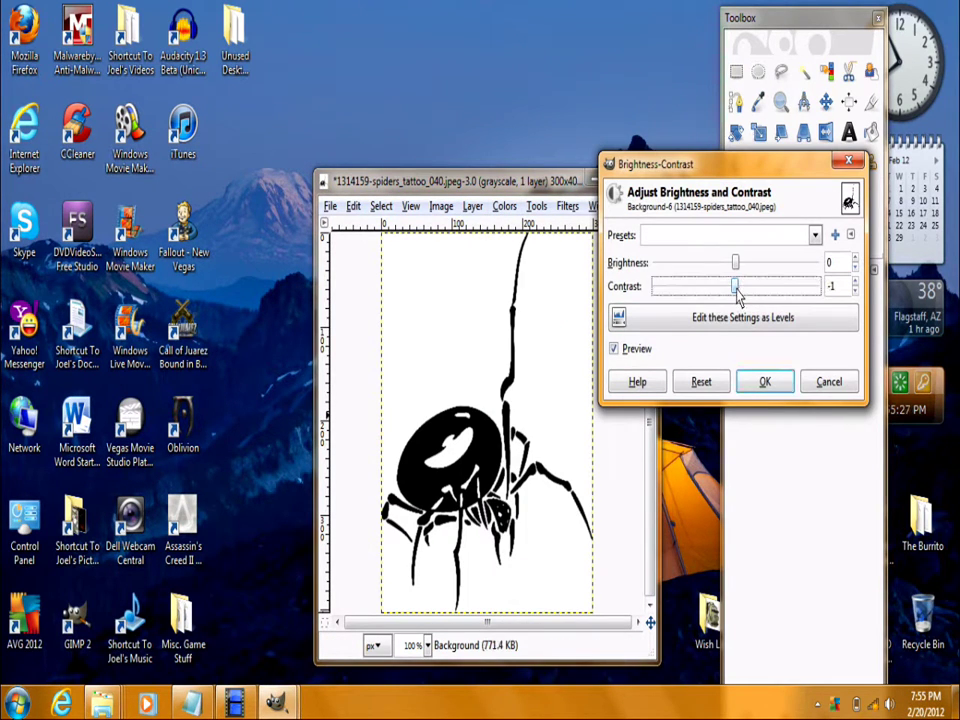
click(855, 283)
click(855, 283)
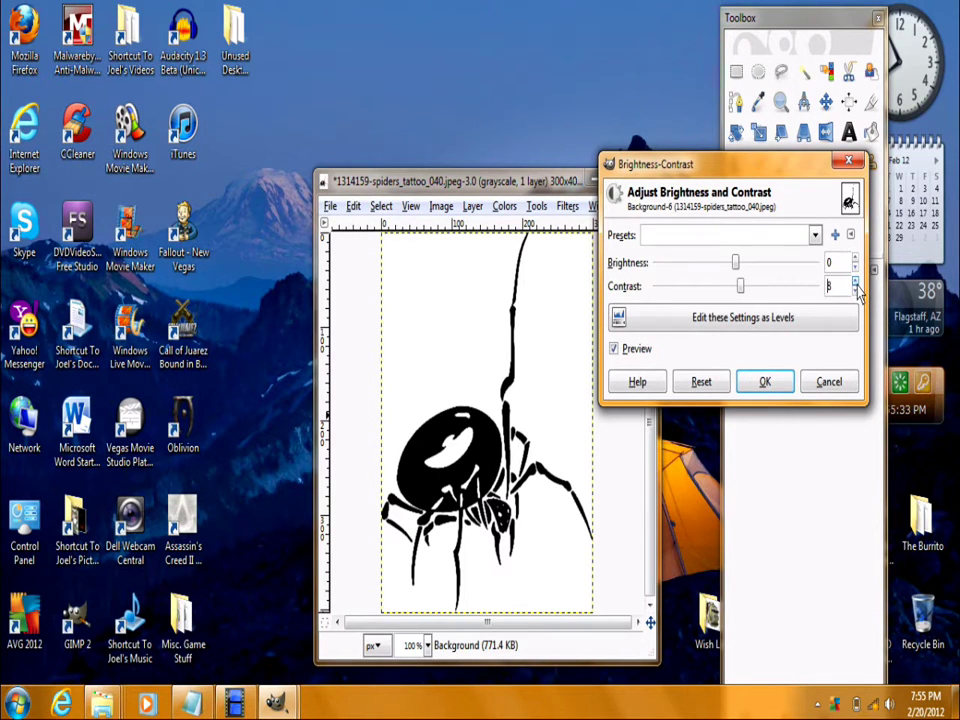
click(855, 283)
click(780, 384)
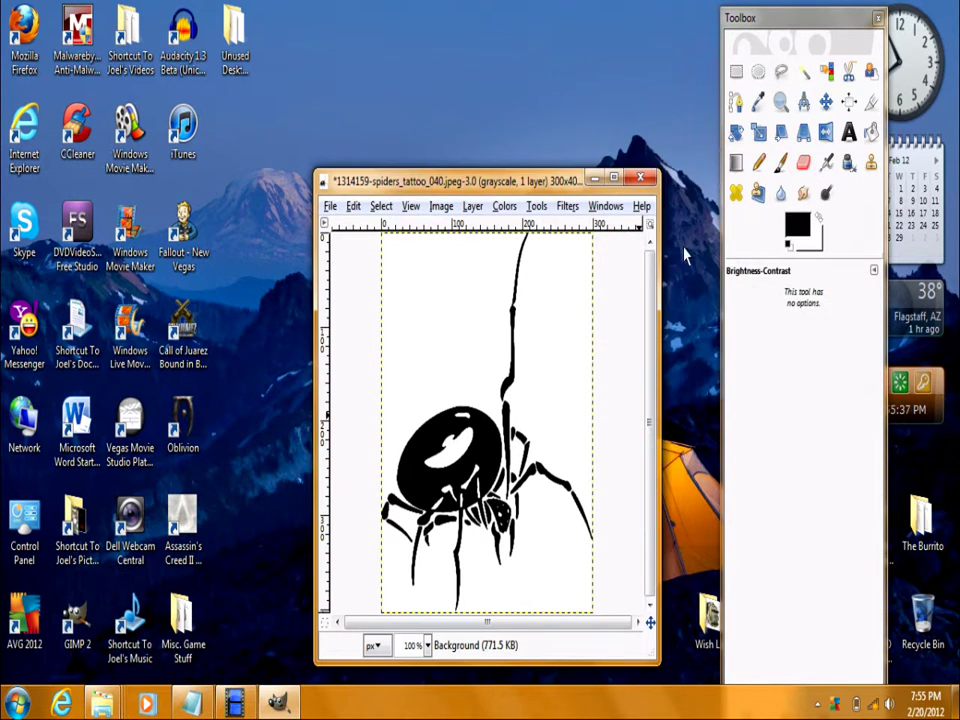
Step: Close the image, saving it over the original JPEG at quality 100
click(640, 178)
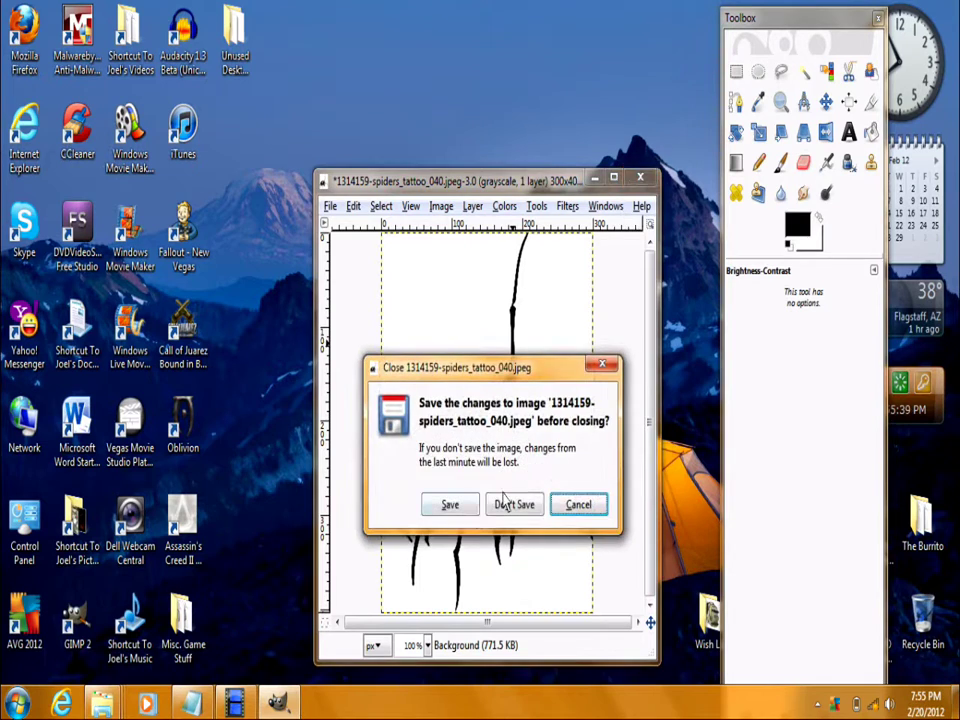
click(450, 505)
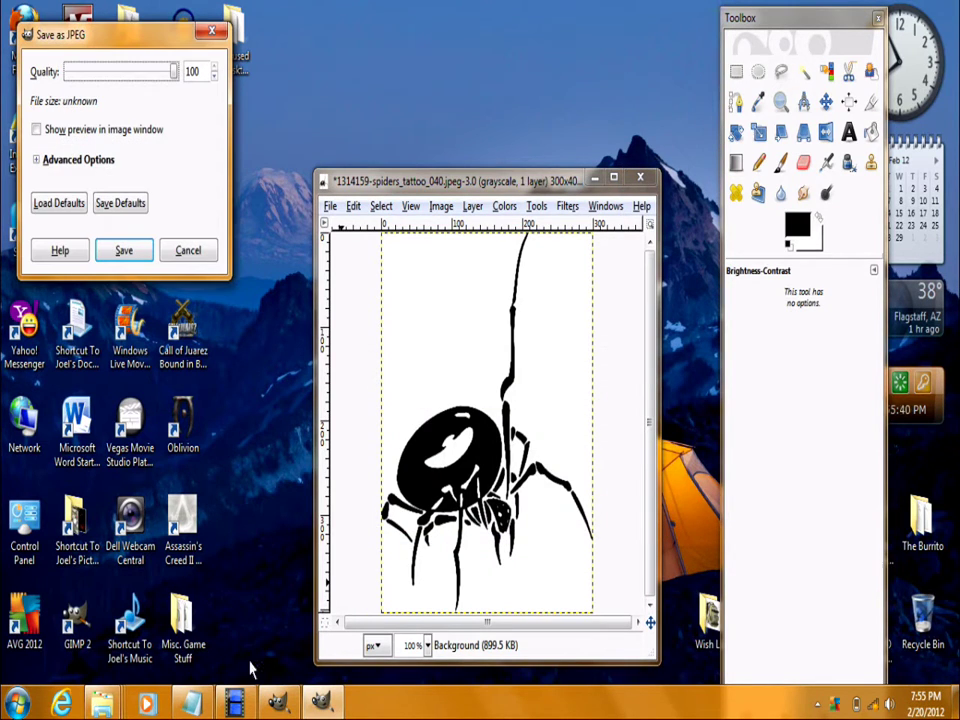
click(124, 252)
mouse_move(102, 704)
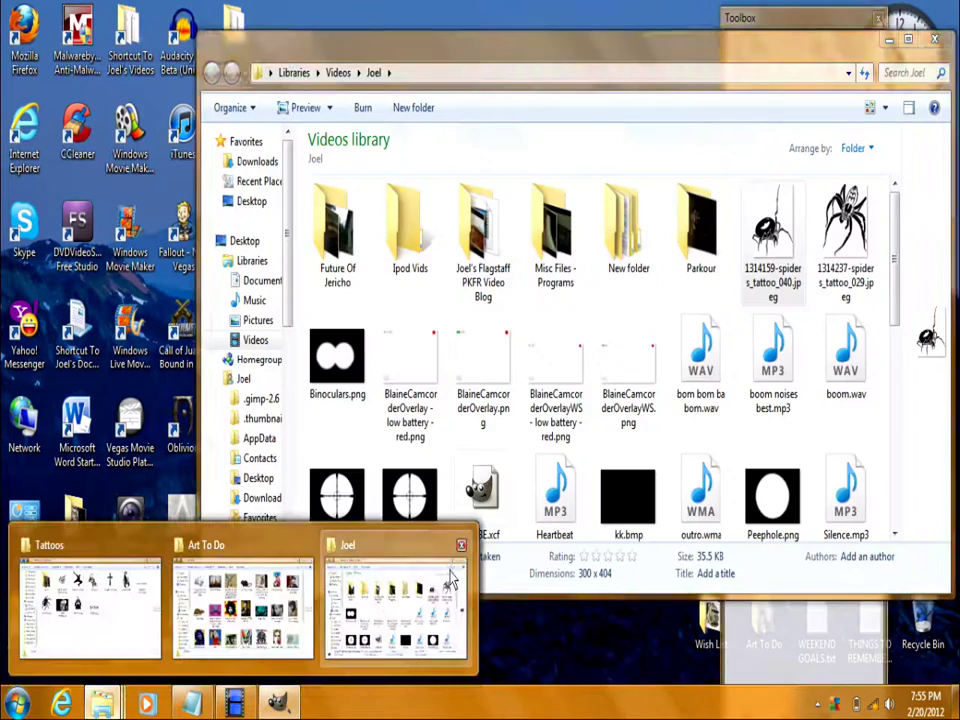
click(450, 578)
Step: Zoom in on the saved 040 spider in Photo Viewer to check its softened edges, then close it
double_click(775, 218)
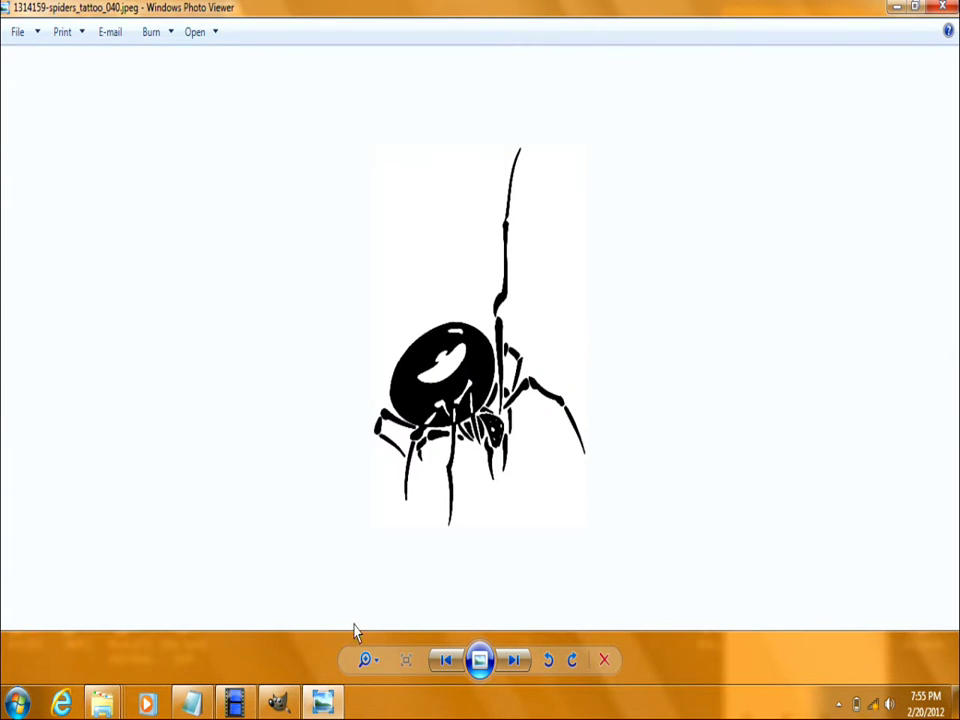
click(369, 658)
mouse_move(371, 657)
mouse_down()
mouse_move(371, 628)
mouse_move(372, 642)
mouse_up()
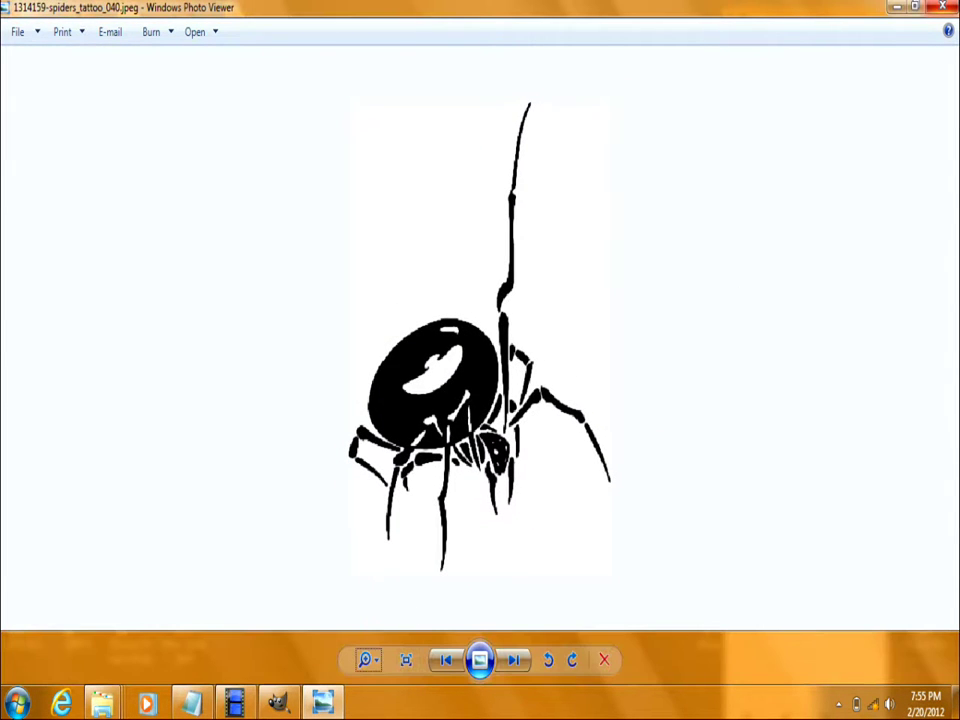
key(alt+F4)
right_click(845, 225)
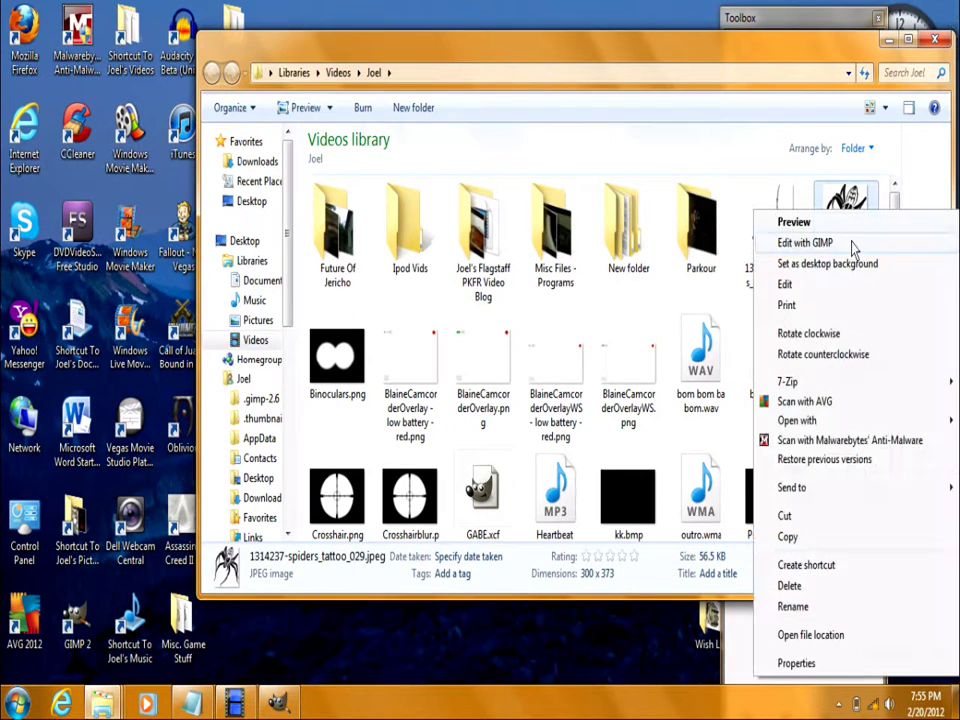
Step: Open the 029 spider tattoo in GIMP and reapply the last Gaussian blur to it
click(800, 242)
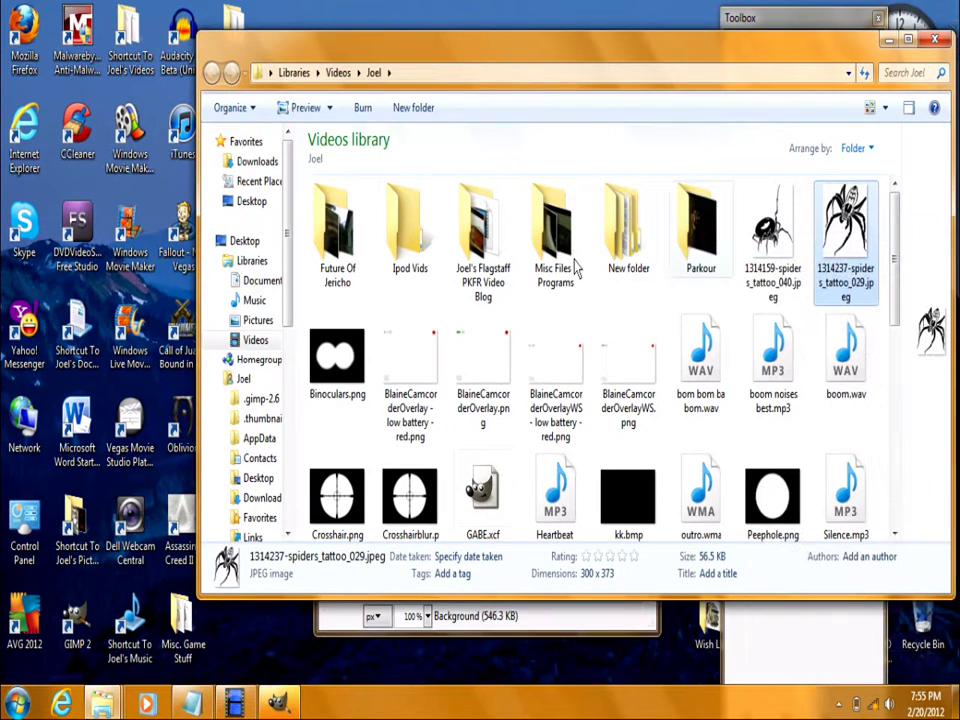
click(889, 39)
click(536, 206)
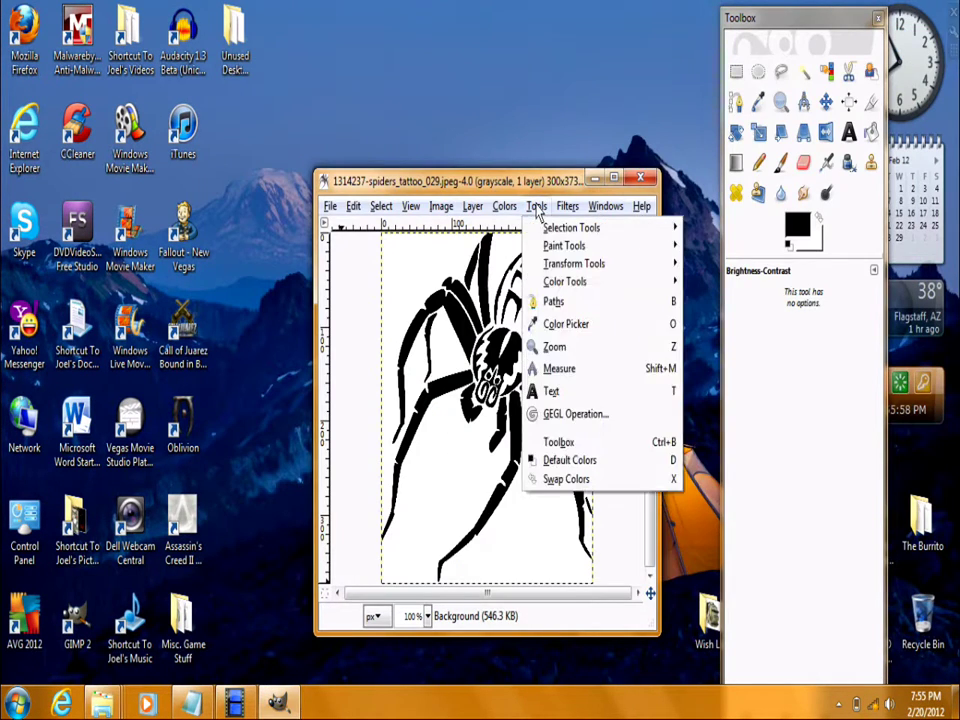
mouse_move(567, 206)
mouse_move(613, 320)
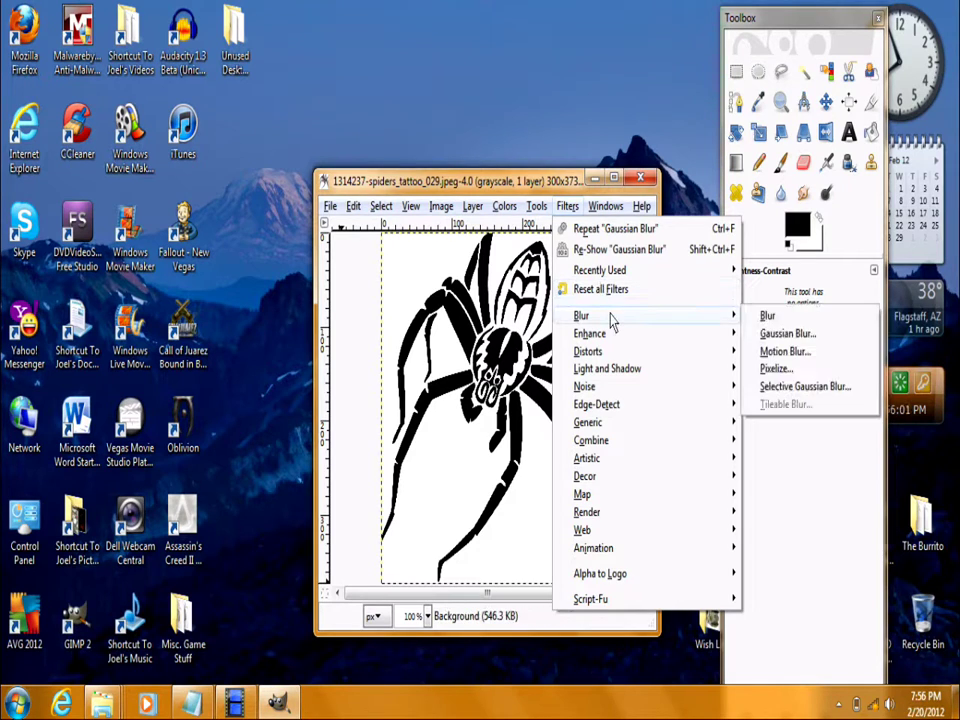
click(625, 229)
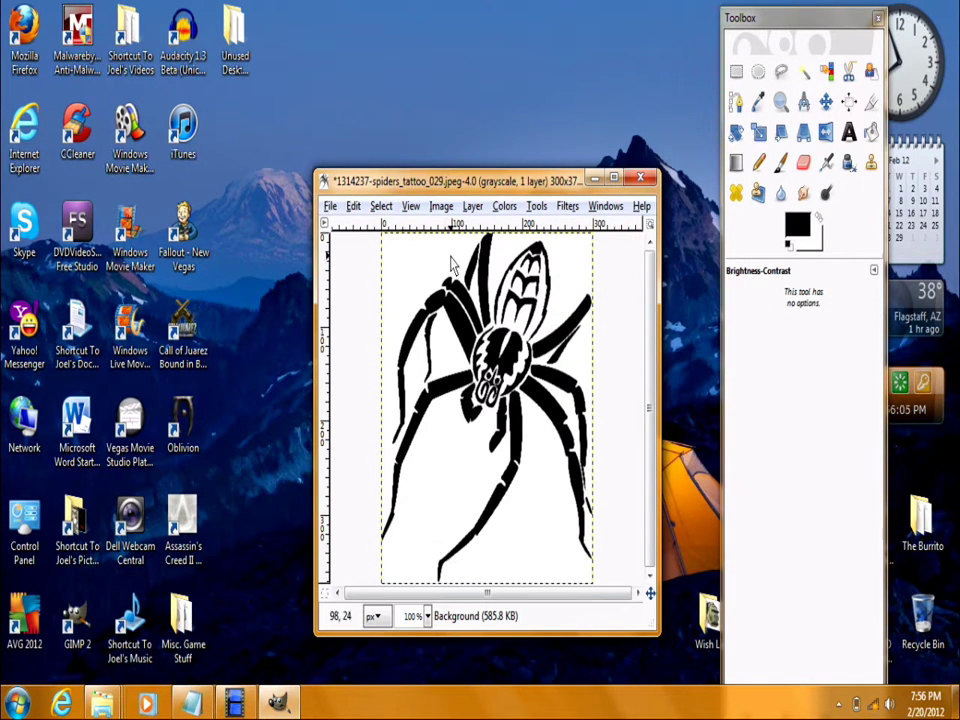
Step: Close the blurred 029 image, saving it over the original JPEG at quality 100
click(640, 177)
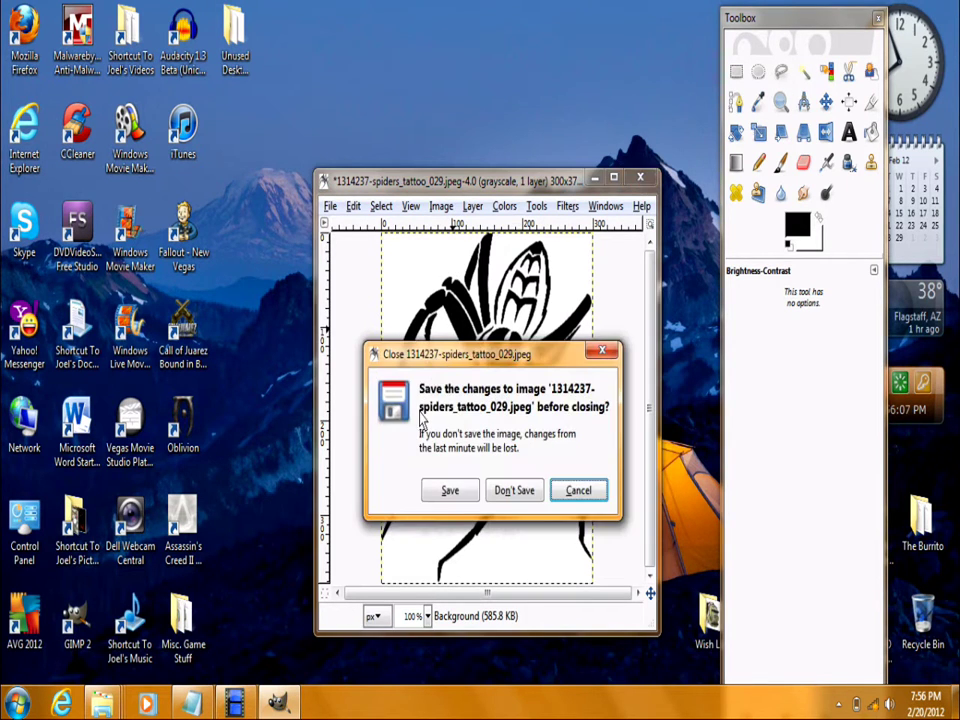
click(450, 489)
click(159, 296)
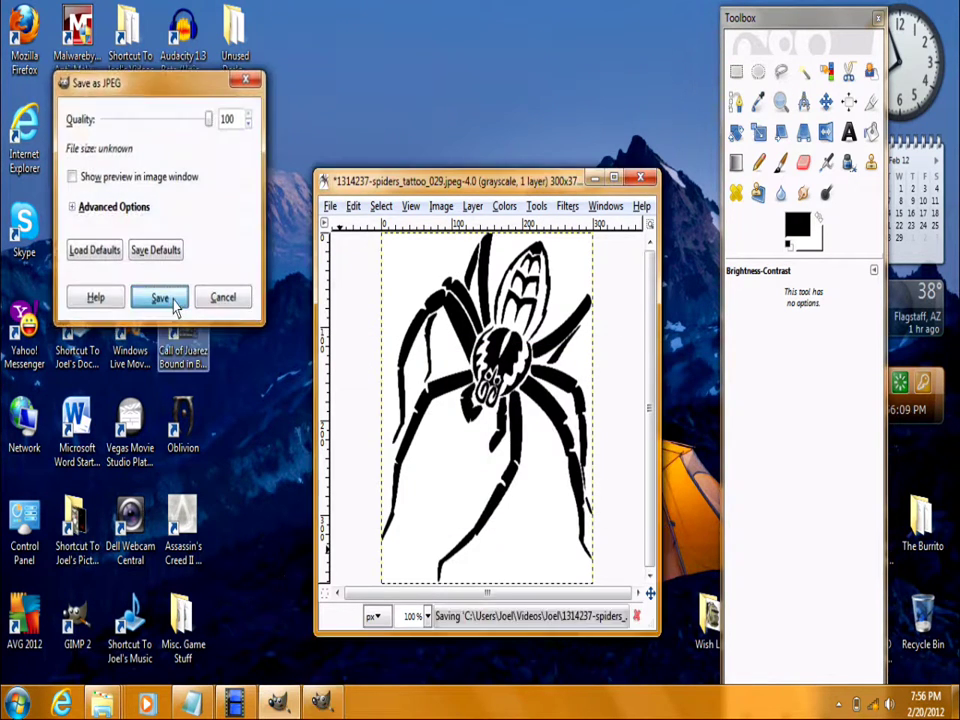
Step: Open the 029 spider JPEG in Windows Photo Viewer and zoom in to check its edges
mouse_move(95, 702)
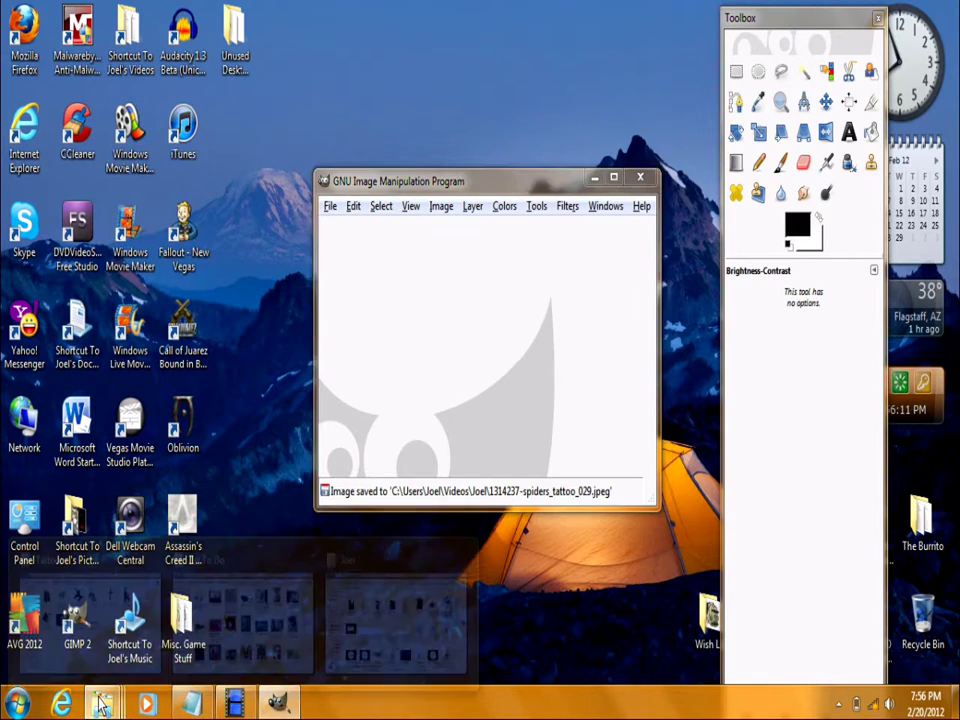
click(340, 650)
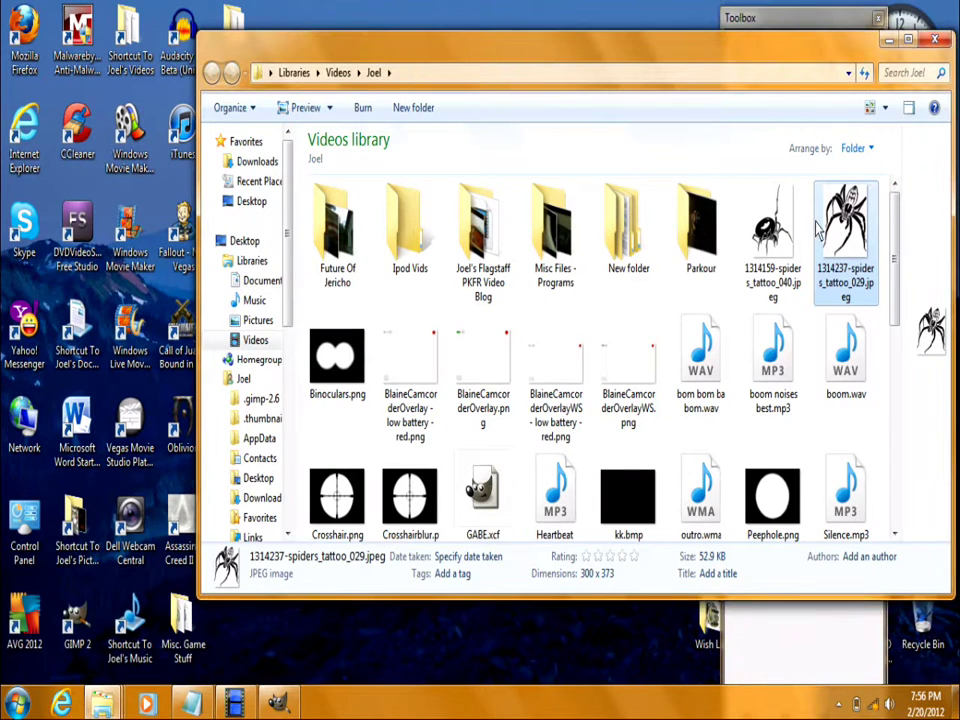
double_click(818, 232)
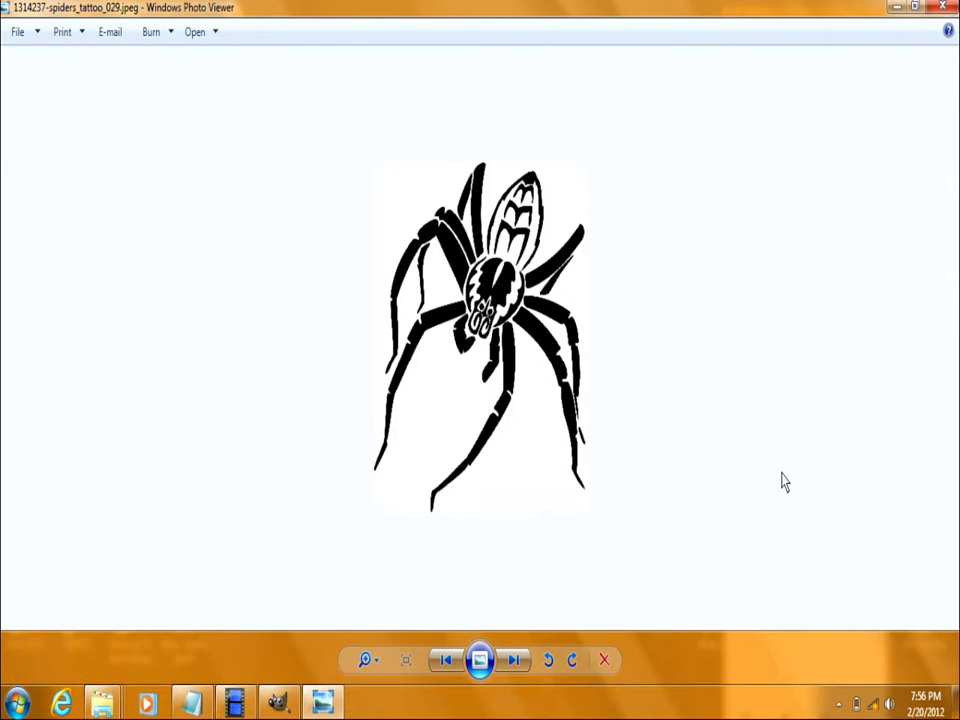
click(368, 662)
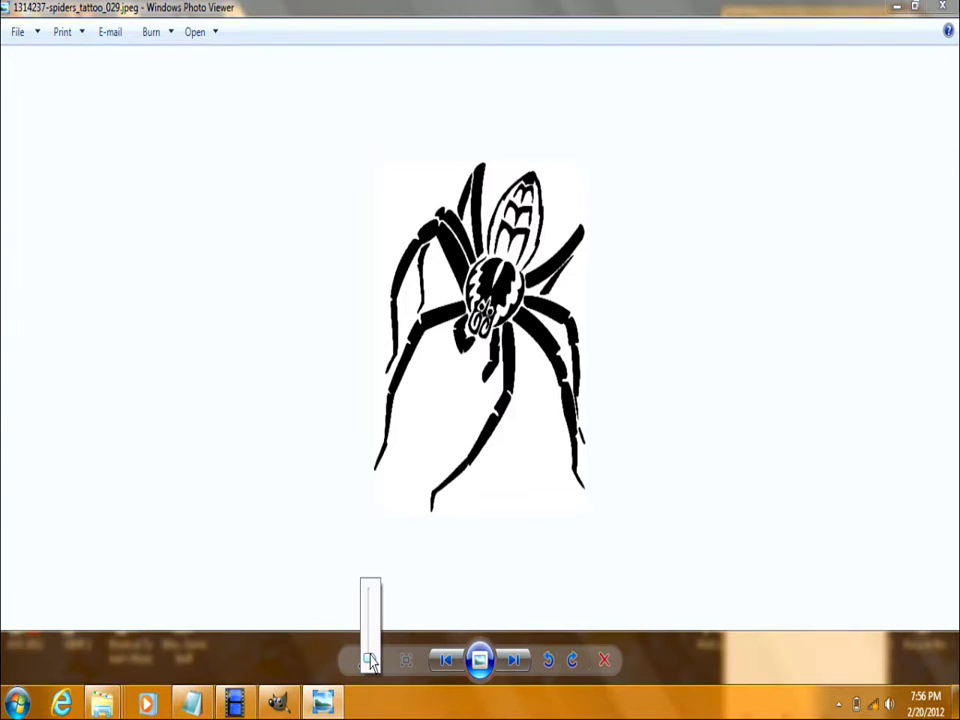
drag(369, 661, 370, 648)
Step: Flip between the 029 and 040 spiders, then close Photo Viewer and the Videos folder
key(Right)
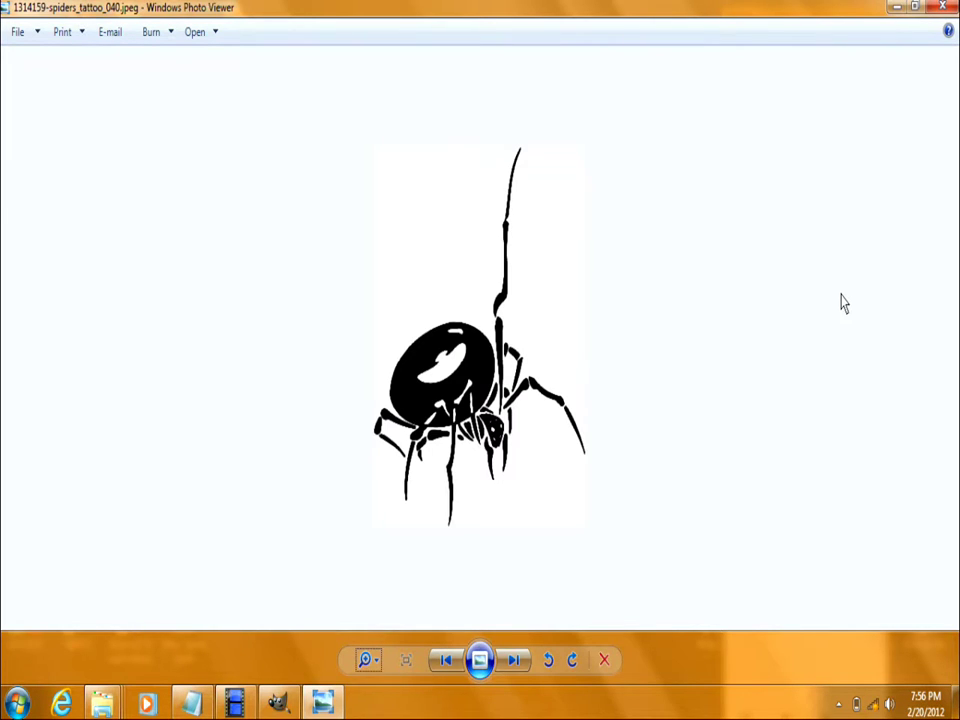
key(Left)
key(Right)
key(Left)
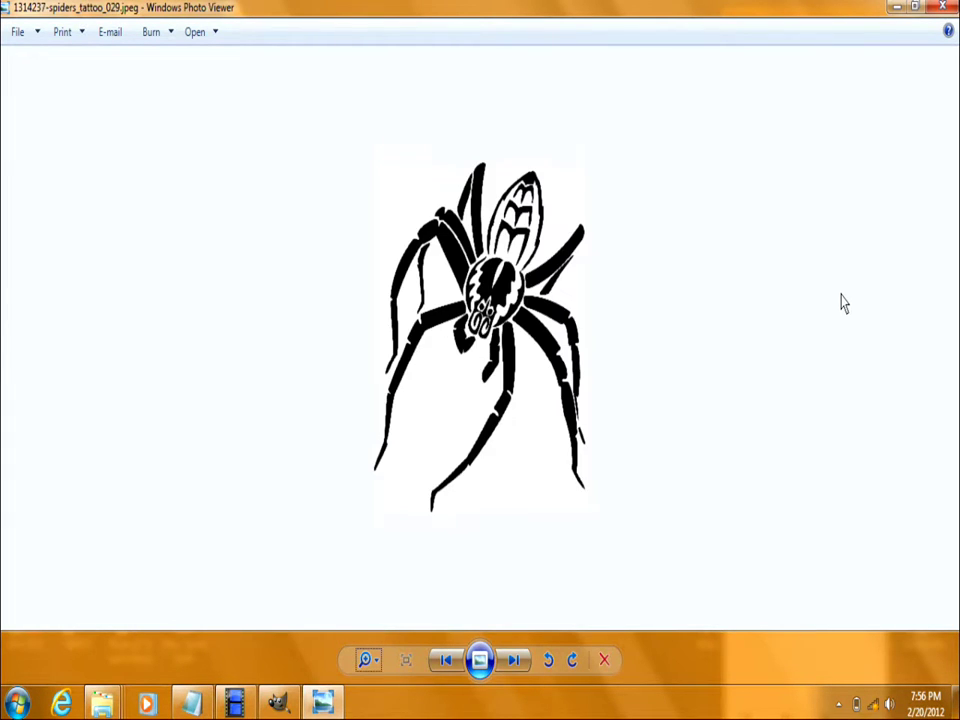
key(Right)
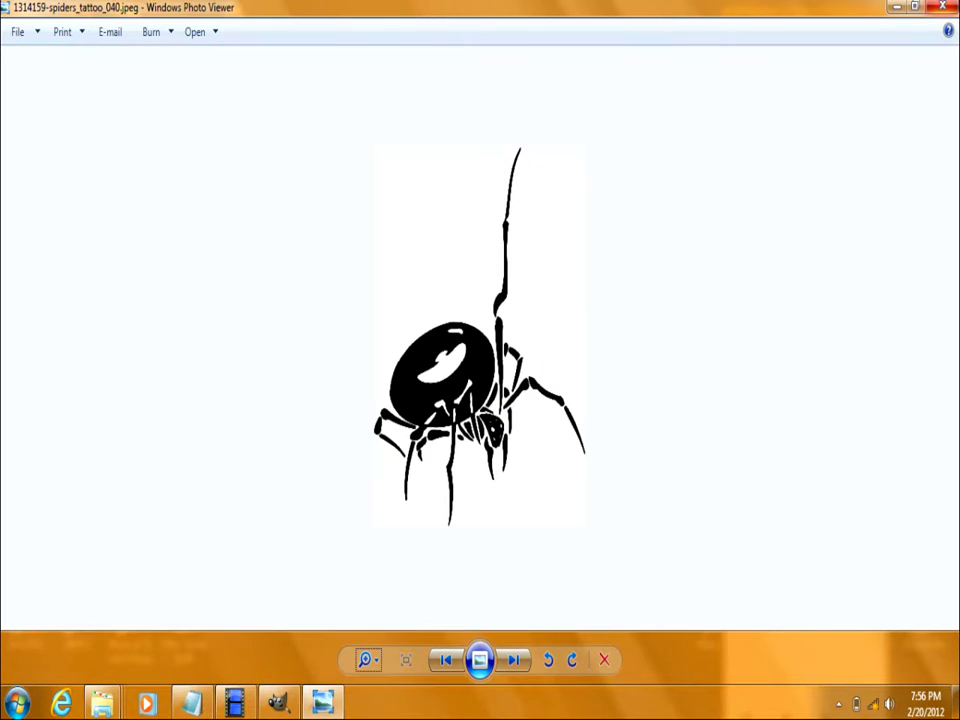
click(942, 7)
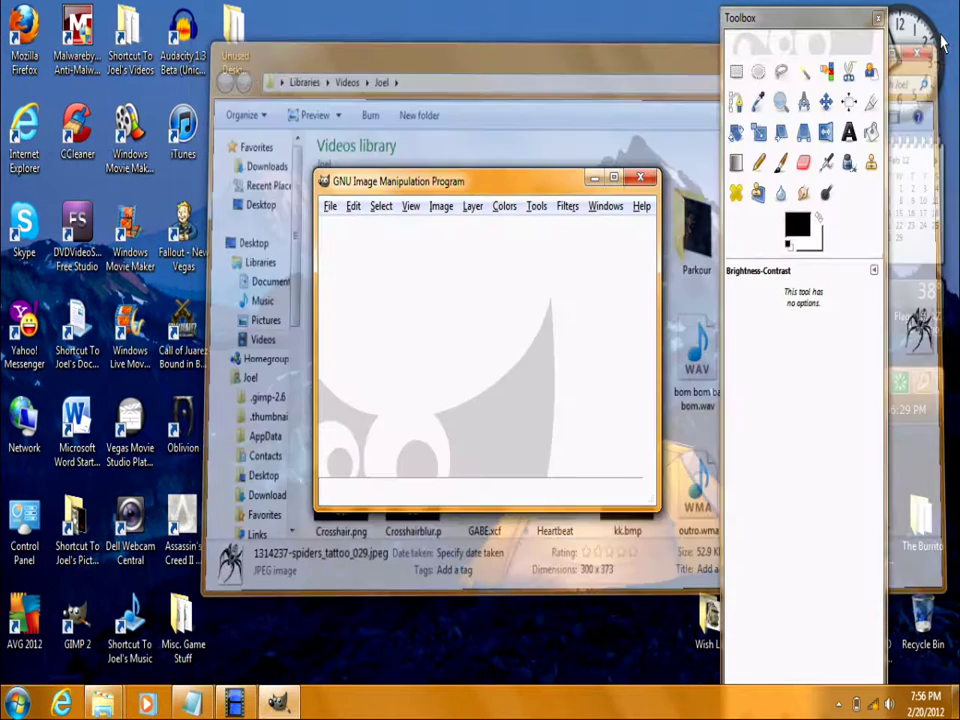
click(920, 52)
Step: Close GIMP and its toolbox, then restore the Debut Video Capture window from the taskbar
click(640, 178)
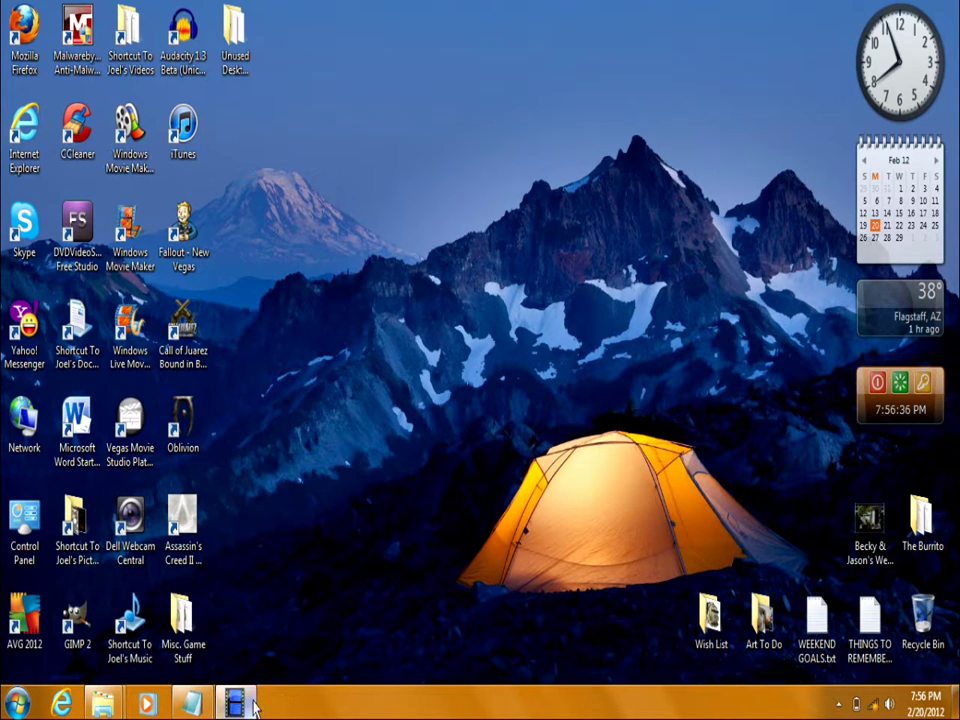
mouse_move(253, 706)
click(235, 630)
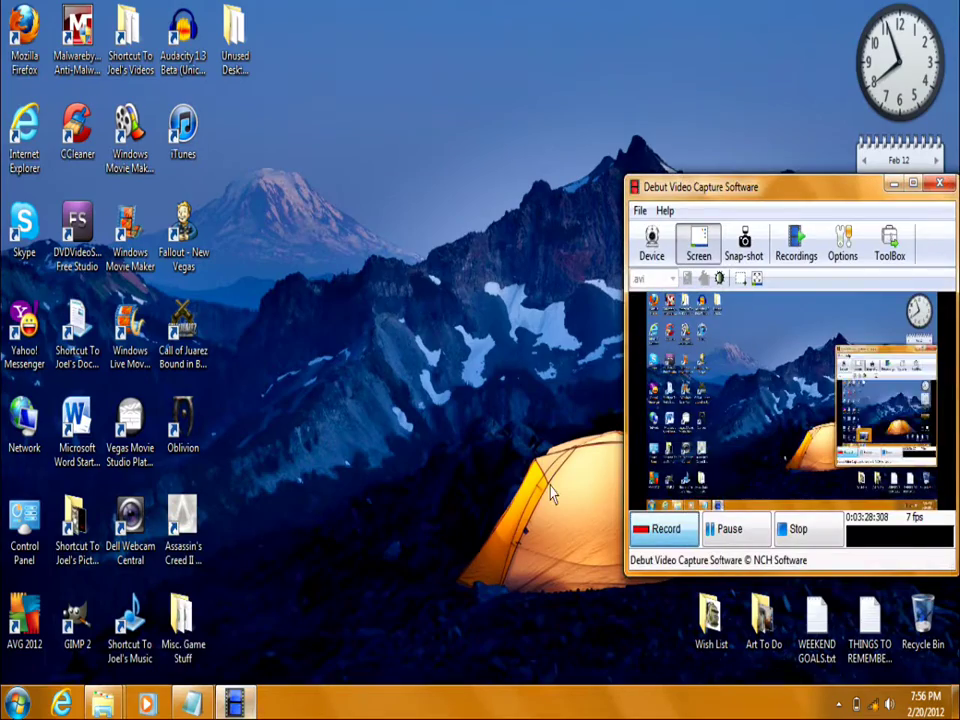